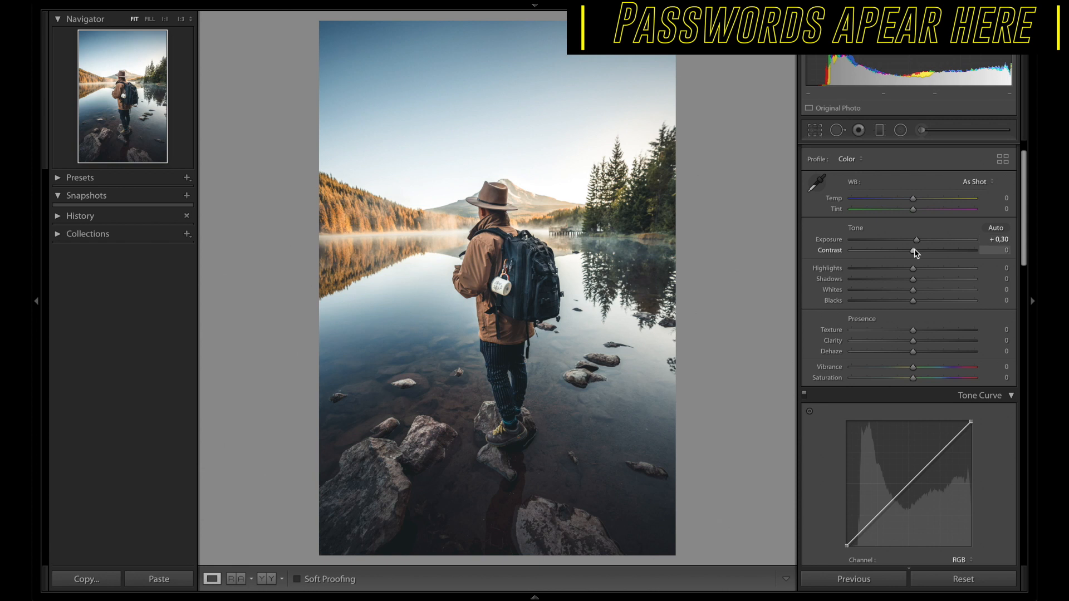
Set the photo's contrast to +100, highlights to −94 and shadows to +81
left_click_drag(914, 252, 984, 252)
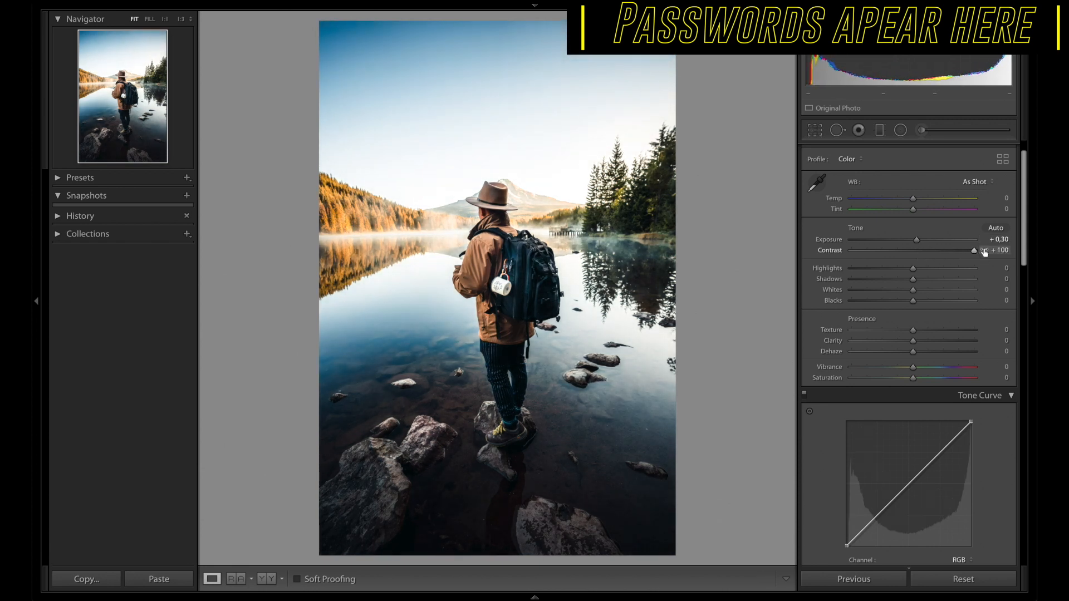
scroll(914, 266, "down", 1)
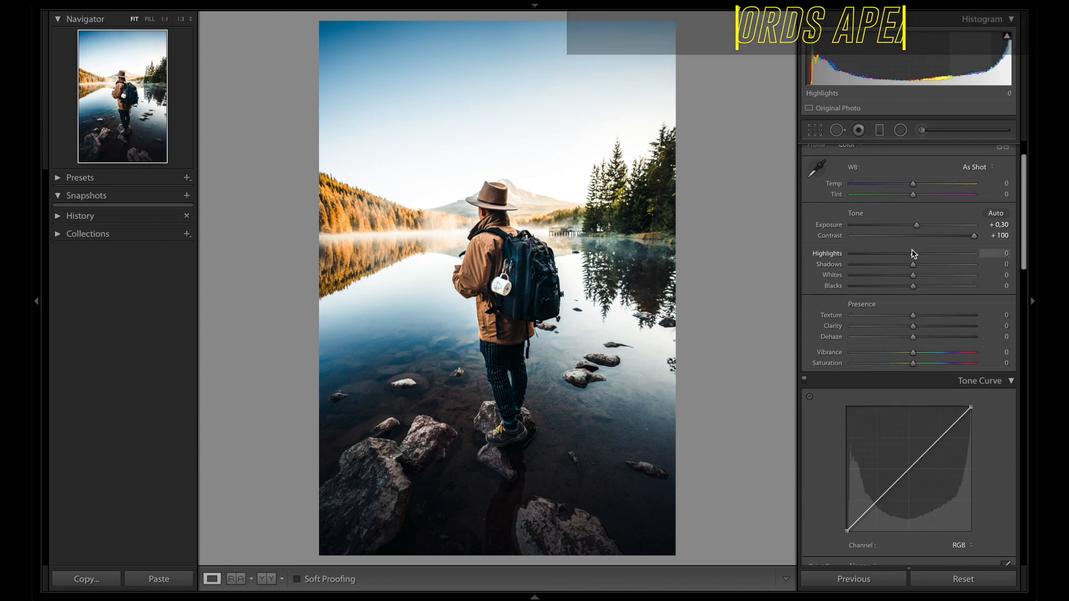
left_click_drag(913, 255, 856, 257)
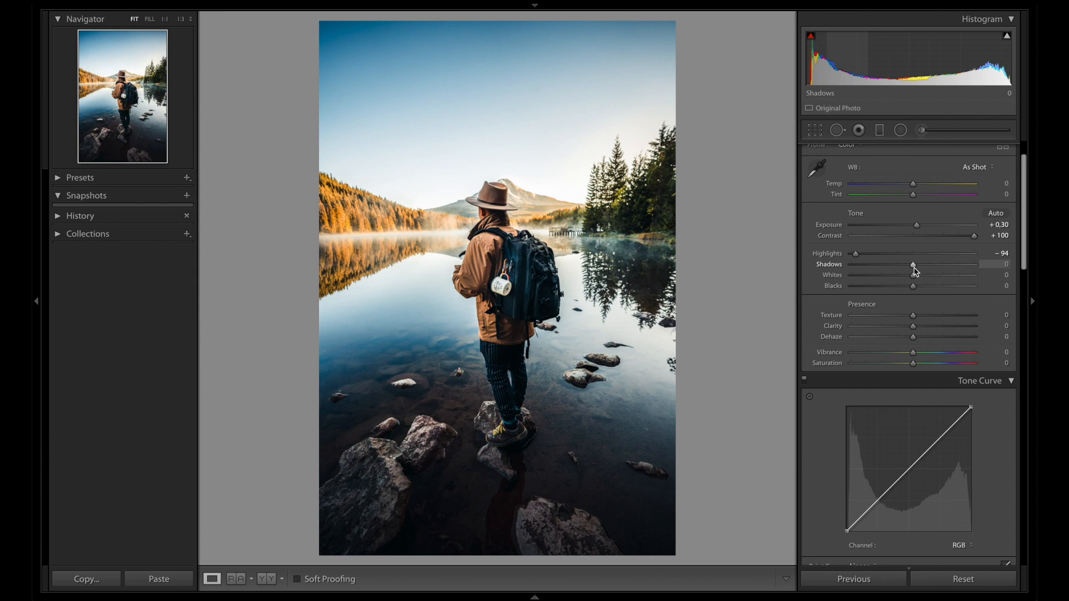
left_click_drag(913, 269, 965, 265)
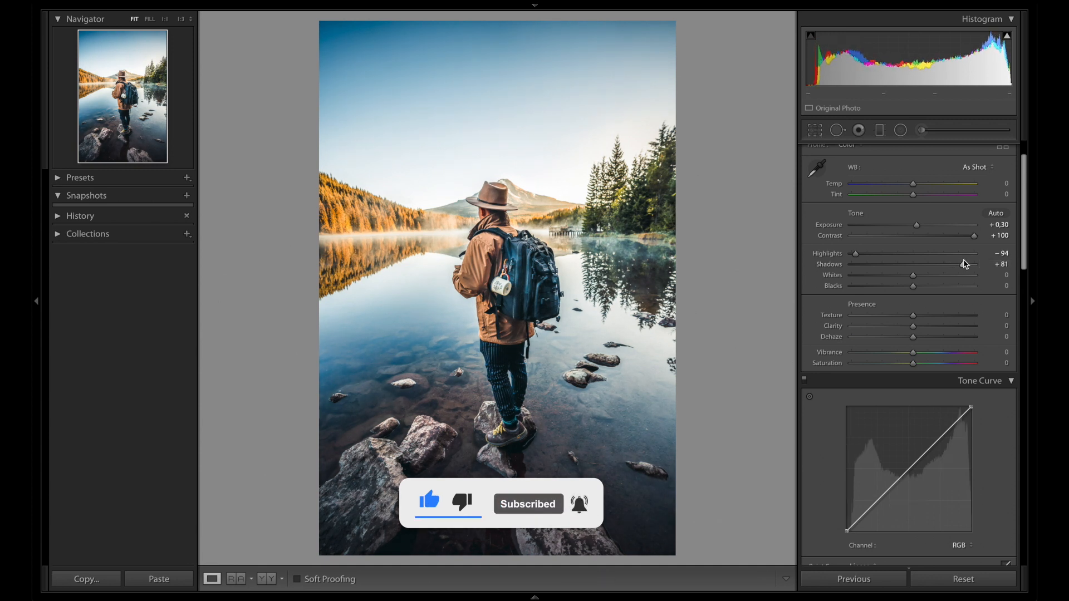
Lift the black point of the RGB tone curve to about 7.8% output for a faded look
scroll(928, 276, "down", 2)
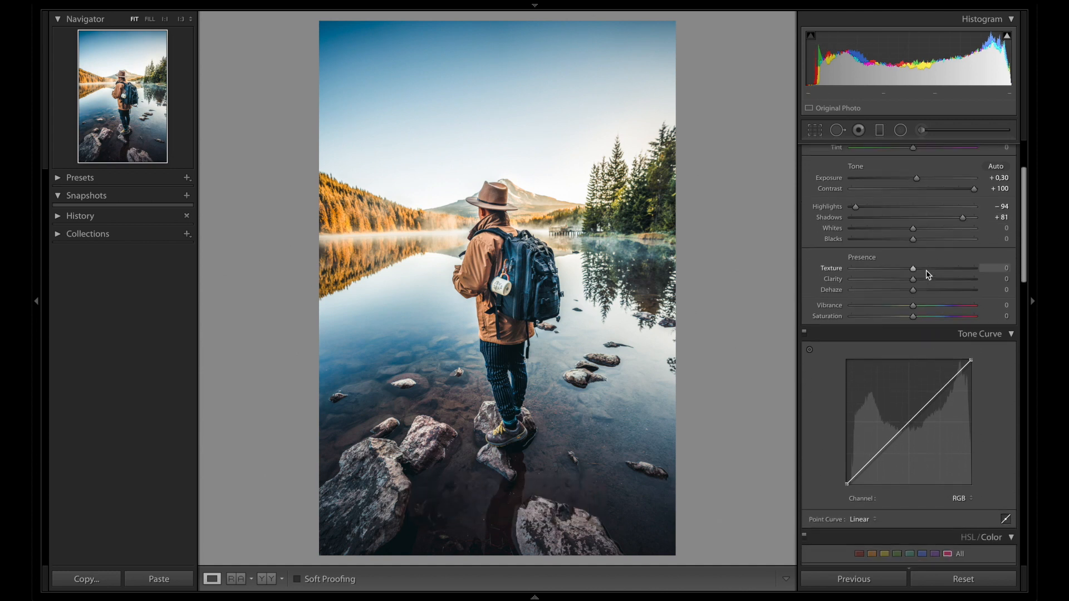
scroll(929, 276, "down", 1)
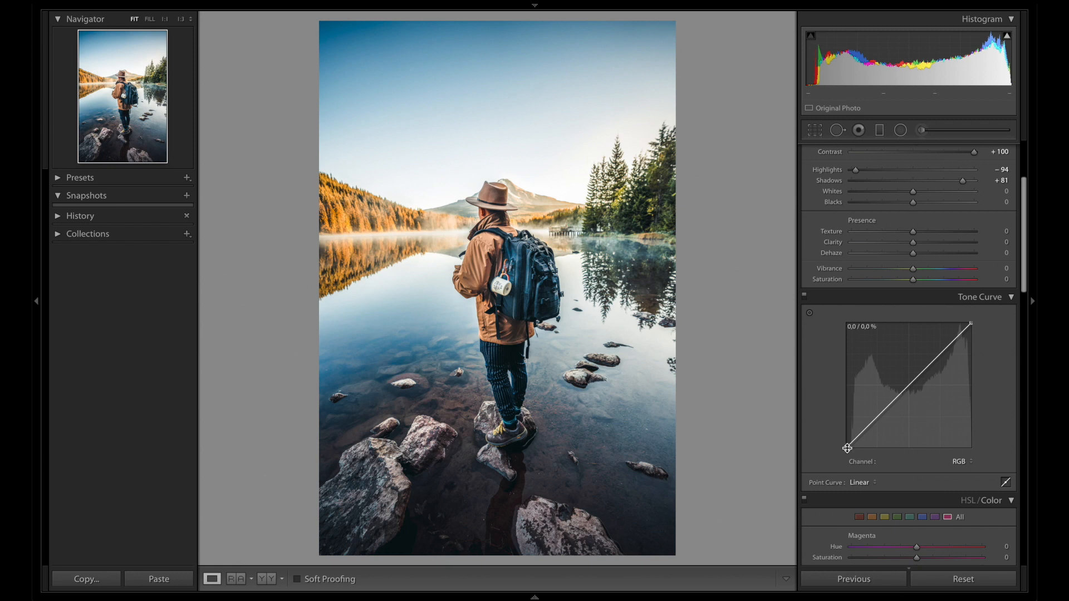
left_click_drag(847, 447, 838, 439)
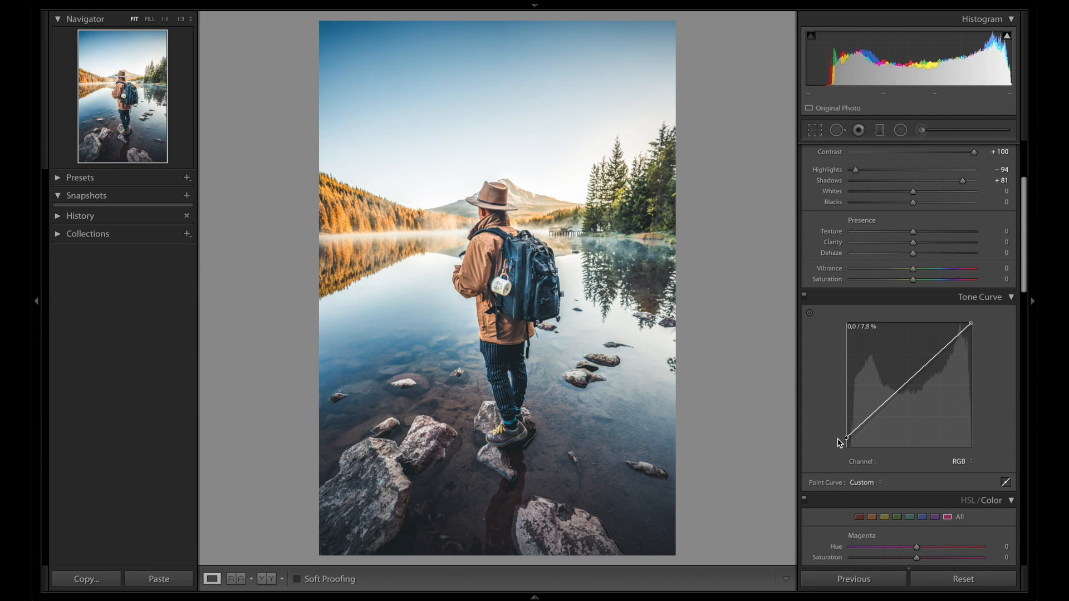
Add a midtone and a shadow point to the tone curve, lowering them to about 49.4/48.6% and 24.7/22.4%
left_click(910, 382)
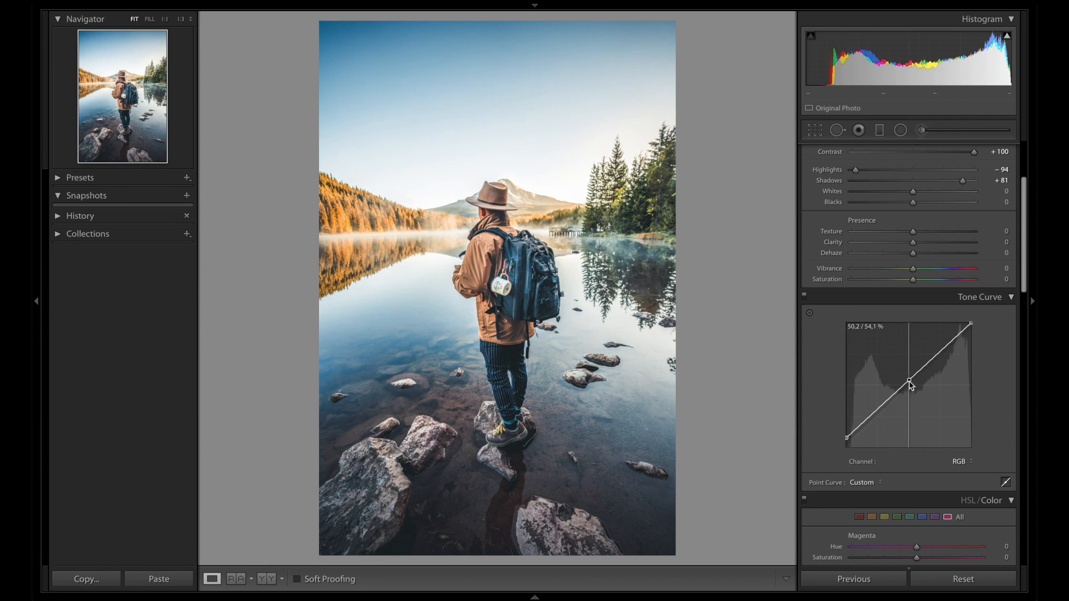
left_click_drag(875, 413, 874, 416)
left_click(875, 417)
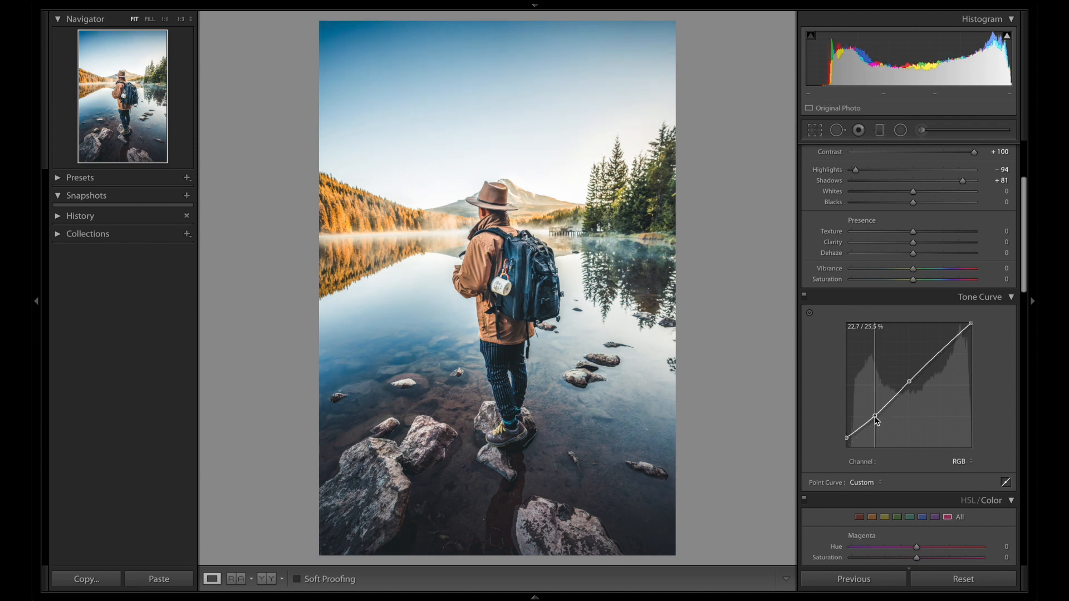
left_click_drag(876, 421, 879, 424)
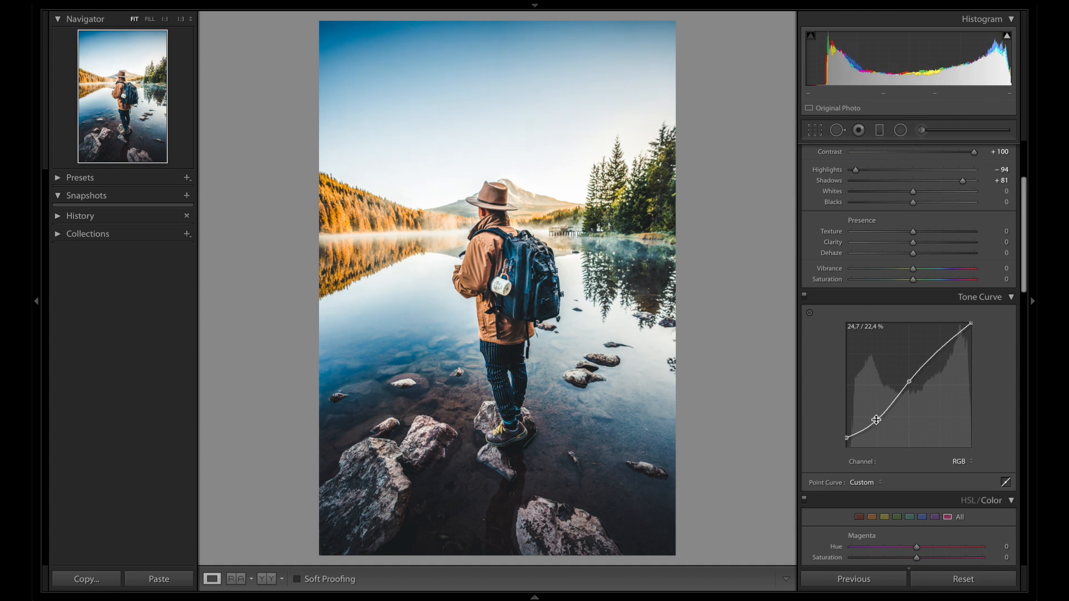
left_click(910, 383)
left_click_drag(911, 387, 910, 389)
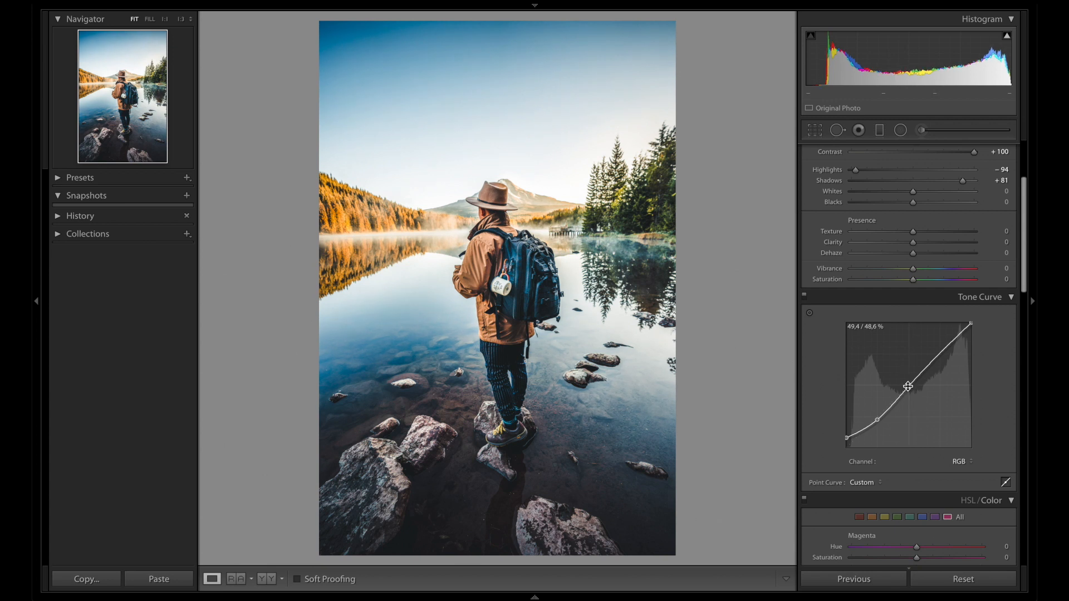
Reduce the orange color range's saturation to −53 and its luminance to about −45
scroll(908, 386, "down", 3)
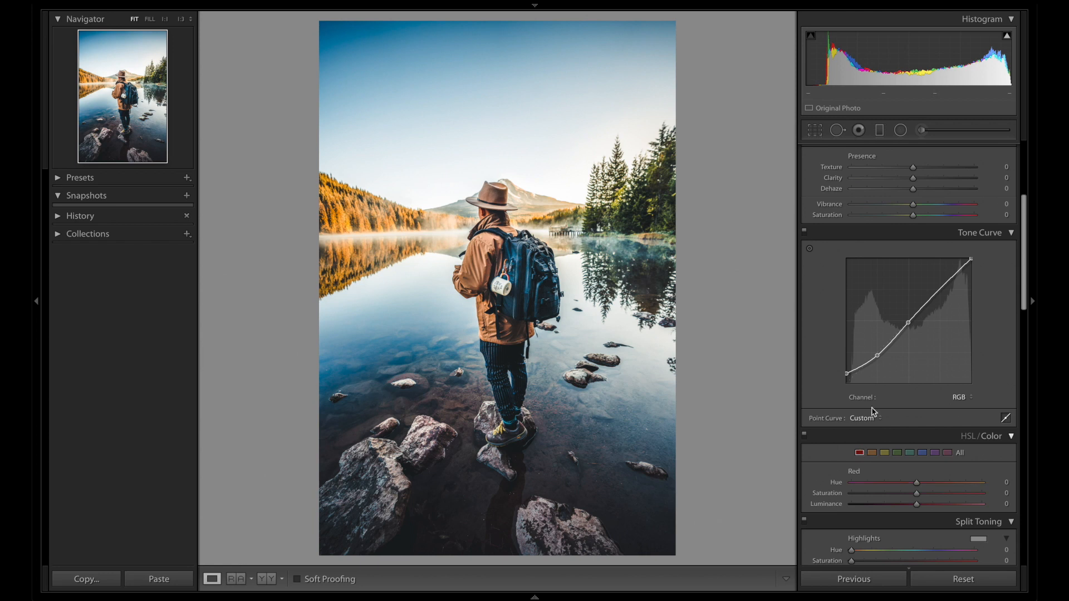
scroll(884, 384, "down", 5)
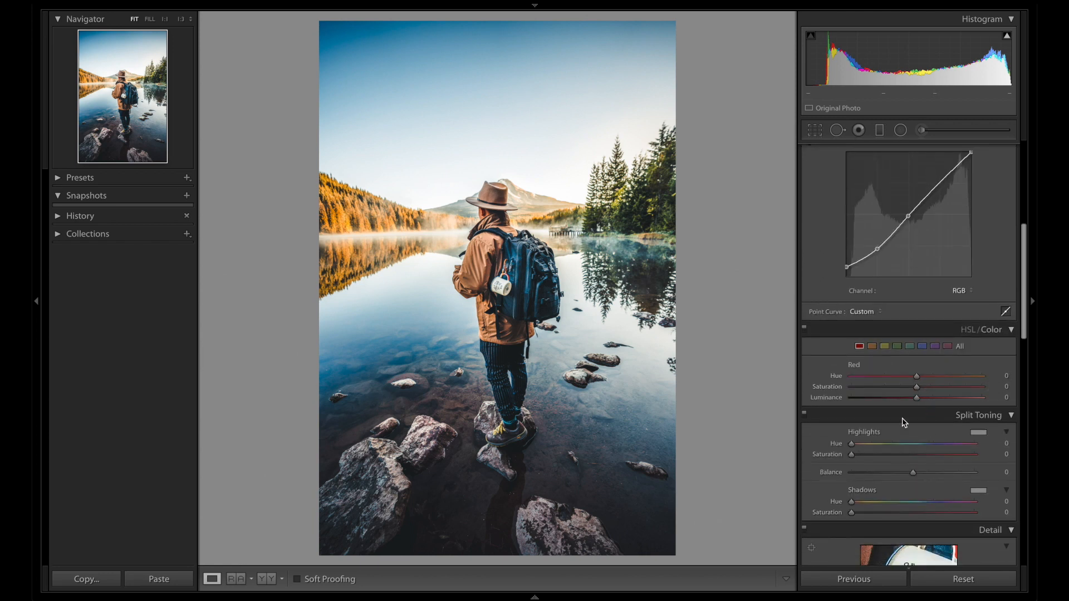
left_click(873, 347)
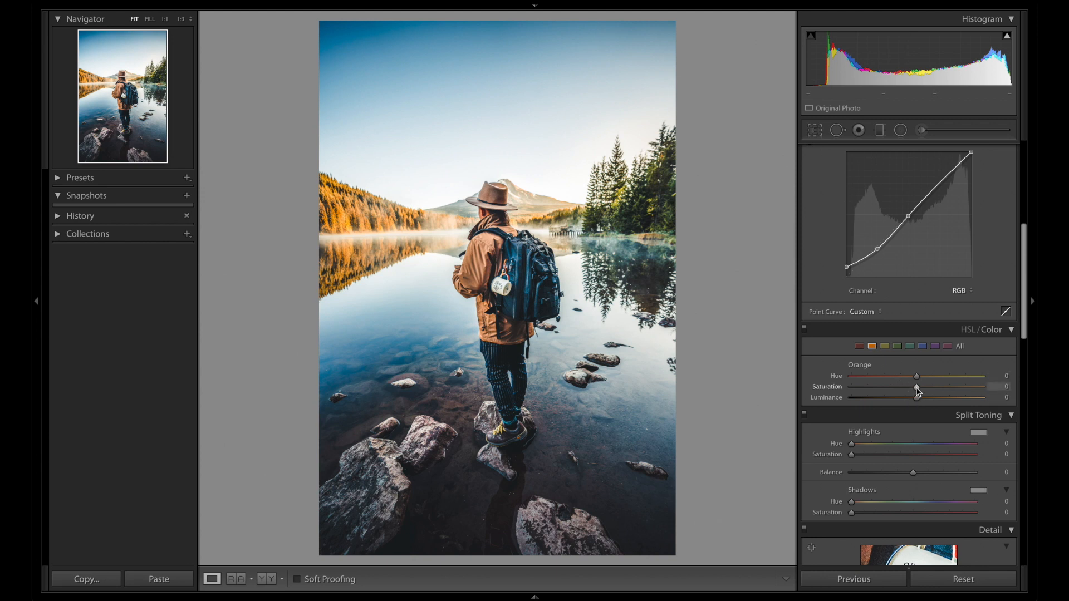
left_click_drag(917, 389, 902, 388)
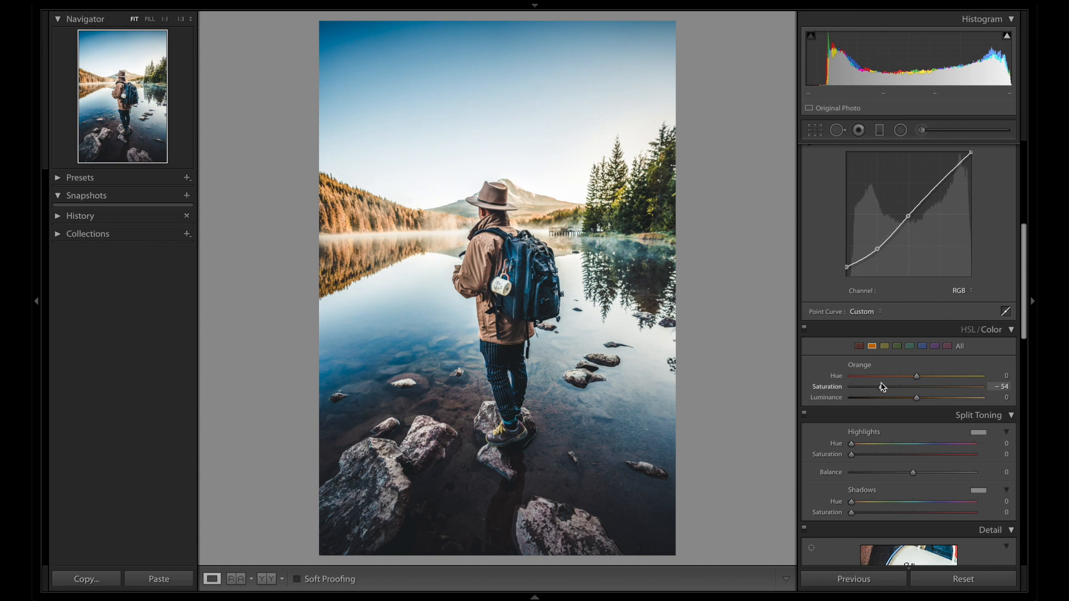
left_click_drag(884, 386, 902, 401)
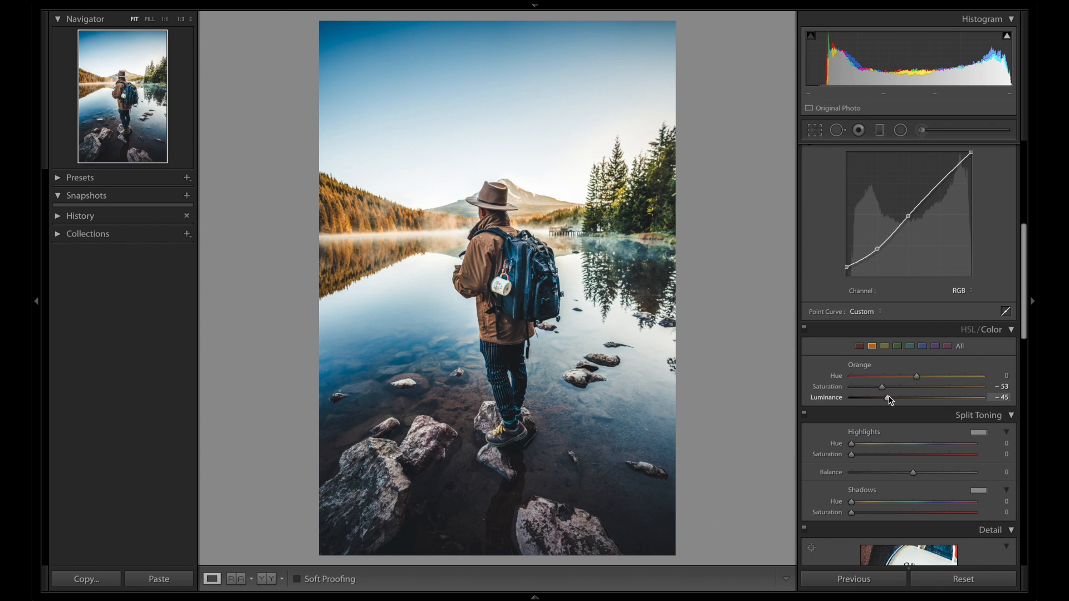
left_click_drag(890, 400, 890, 399)
Set the yellow color range to hue −35, saturation −65 and luminance +44
left_click(885, 346)
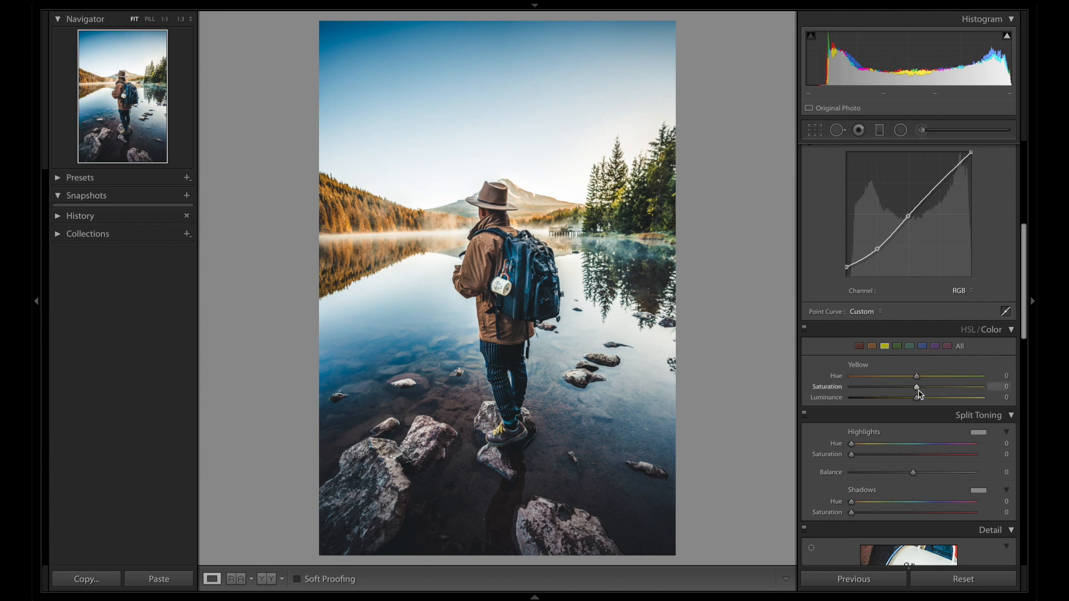
left_click_drag(917, 377, 896, 379)
left_click_drag(917, 388, 875, 392)
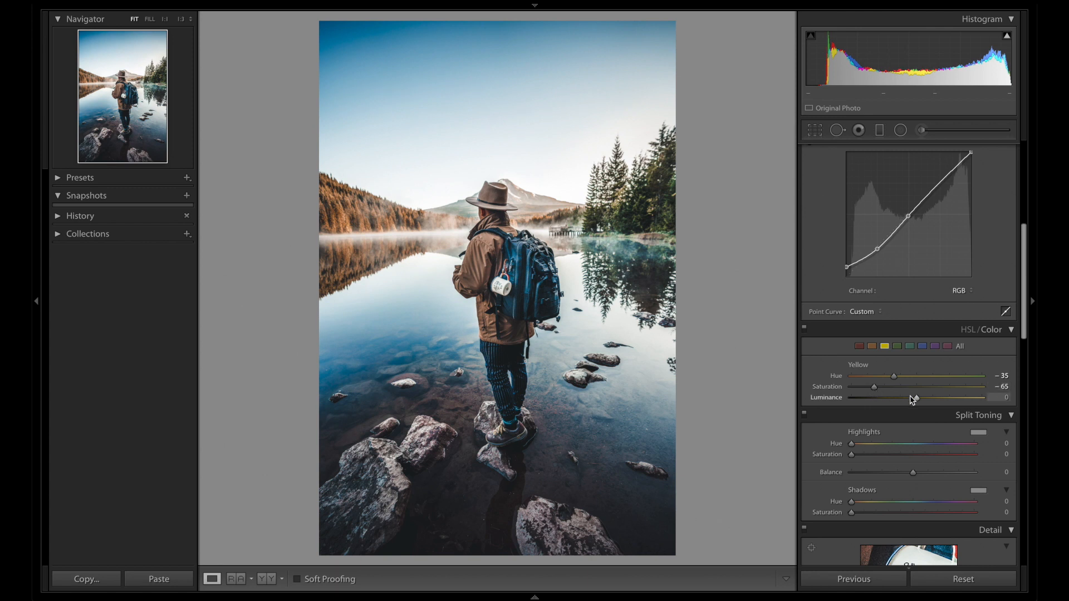
left_click_drag(918, 398, 944, 400)
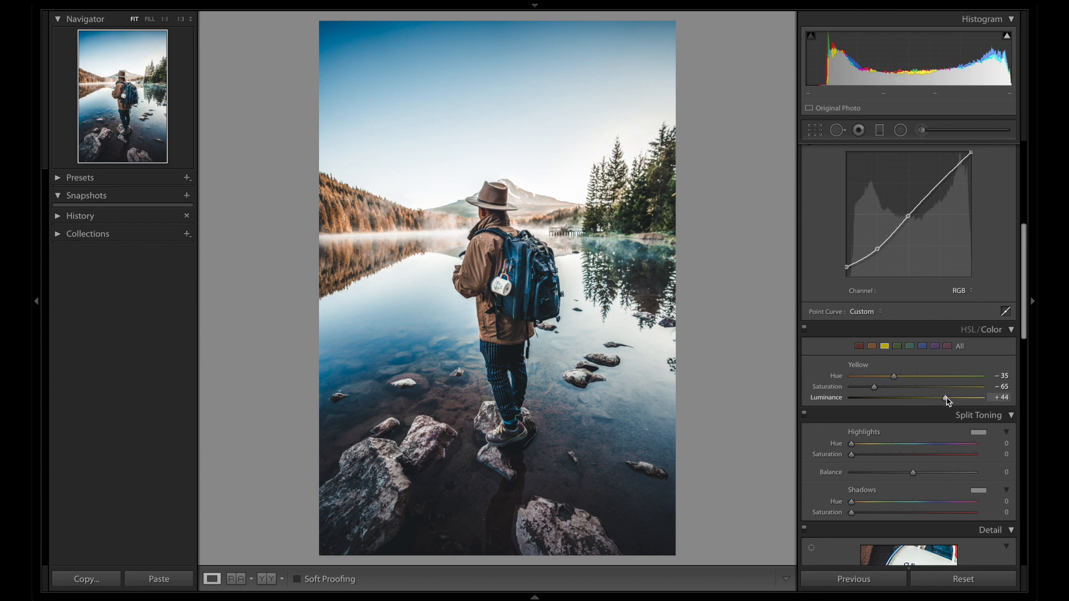
Set the green color range to hue +12, saturation −74 and luminance +10
left_click(897, 346)
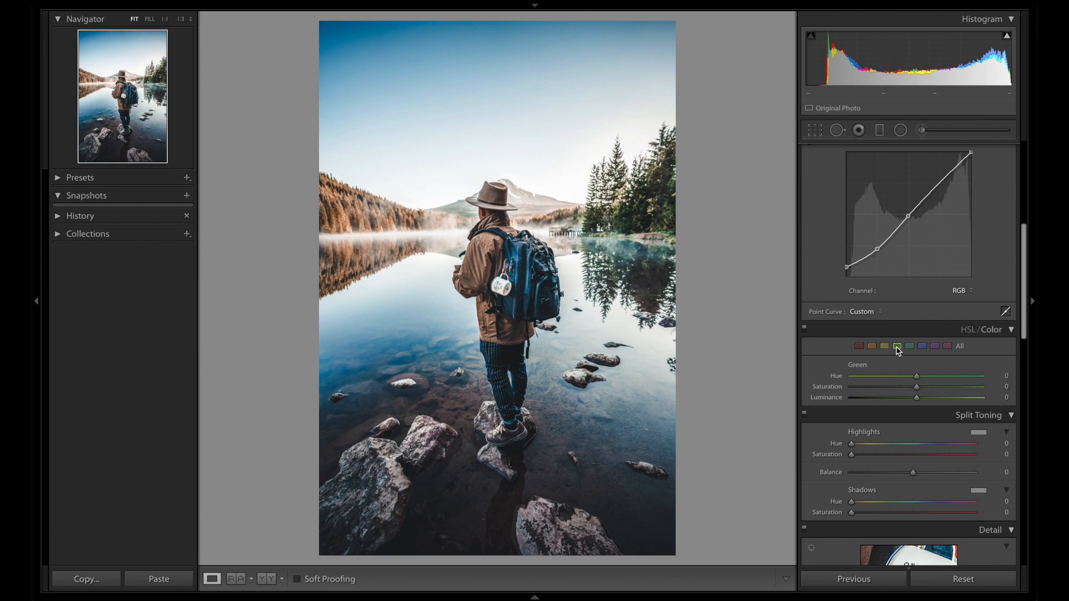
left_click_drag(918, 377, 925, 377)
left_click_drag(918, 387, 869, 395)
left_click_drag(916, 400, 919, 400)
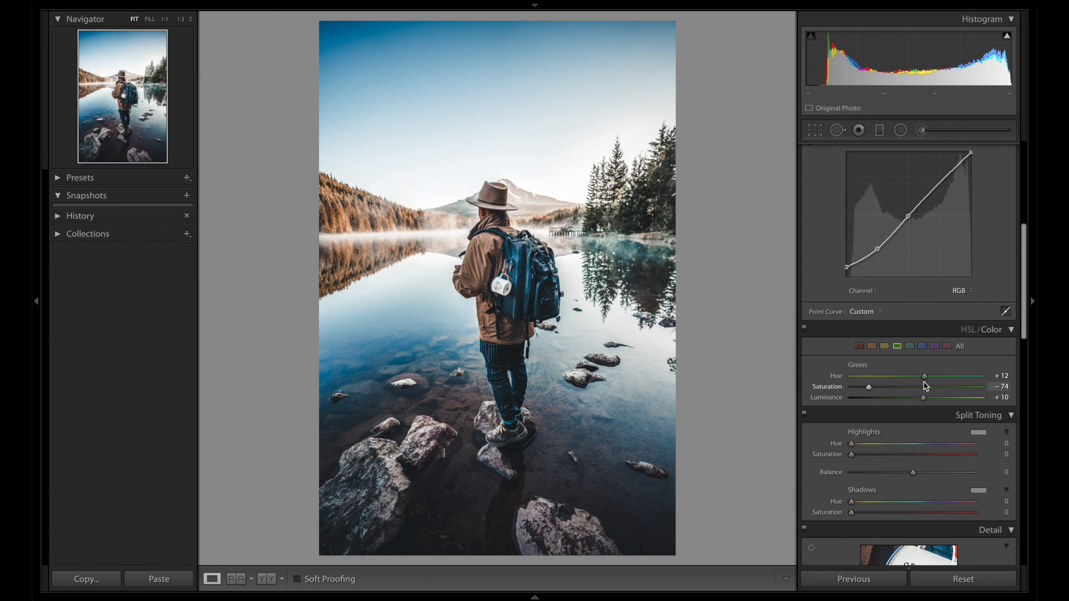
Set the aqua color range to hue +30, saturation −100 and luminance +33
left_click(910, 346)
left_click_drag(918, 380, 938, 380)
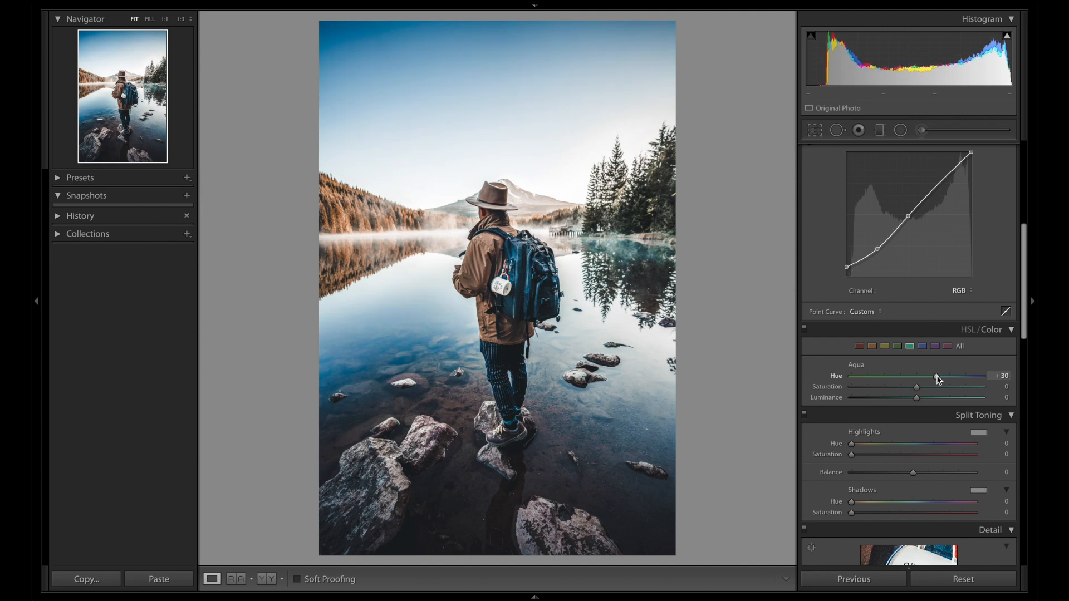
left_click_drag(909, 391, 850, 395)
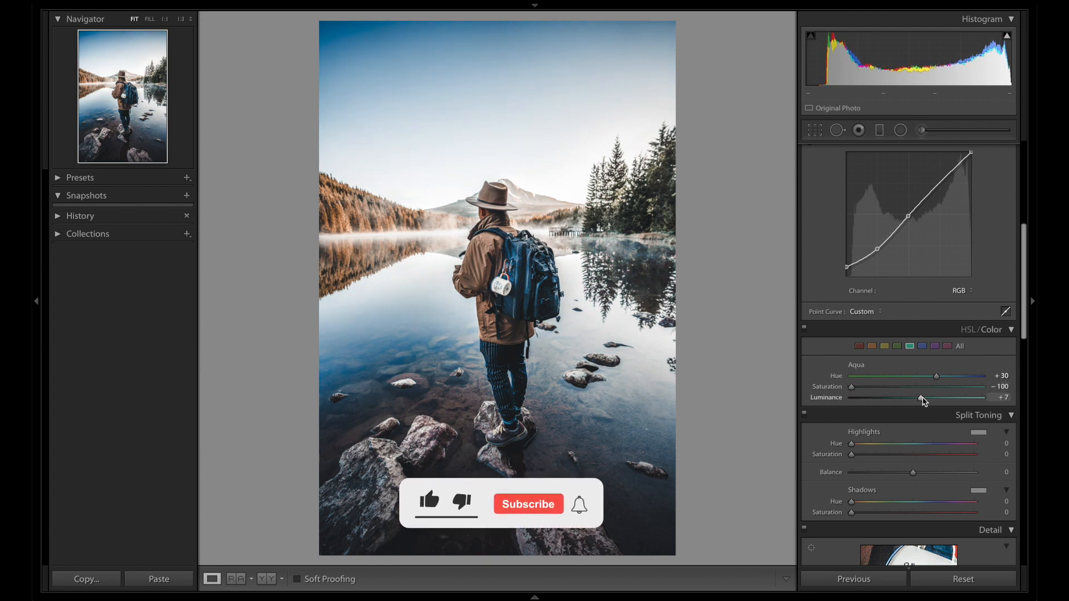
left_click_drag(917, 398, 941, 401)
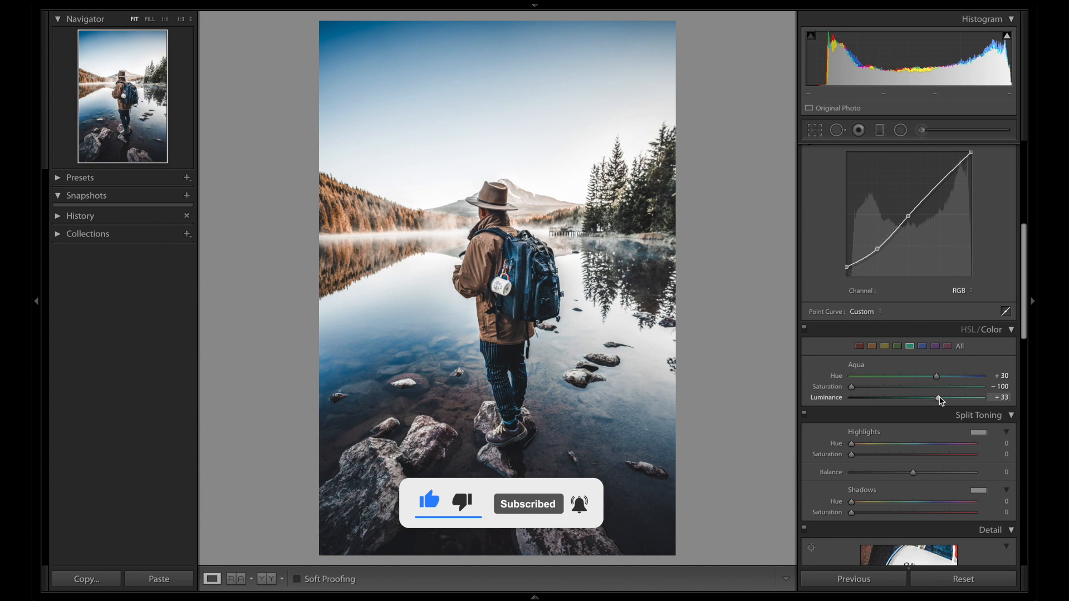
Set the blue color range to hue −7, saturation −82 and luminance −29
left_click(923, 346)
left_click_drag(918, 378, 914, 378)
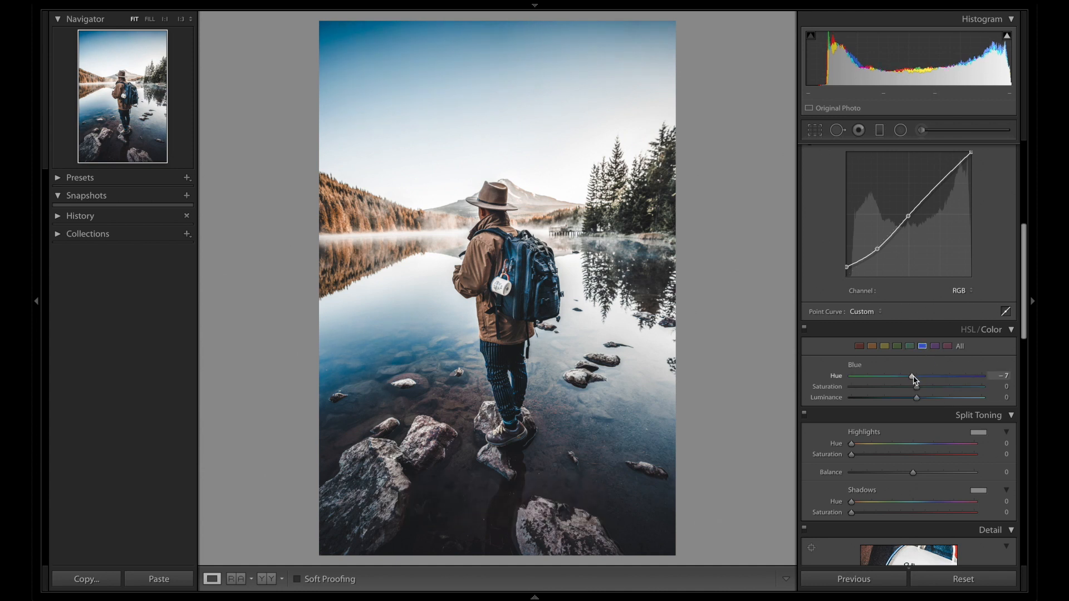
left_click_drag(918, 390, 863, 391)
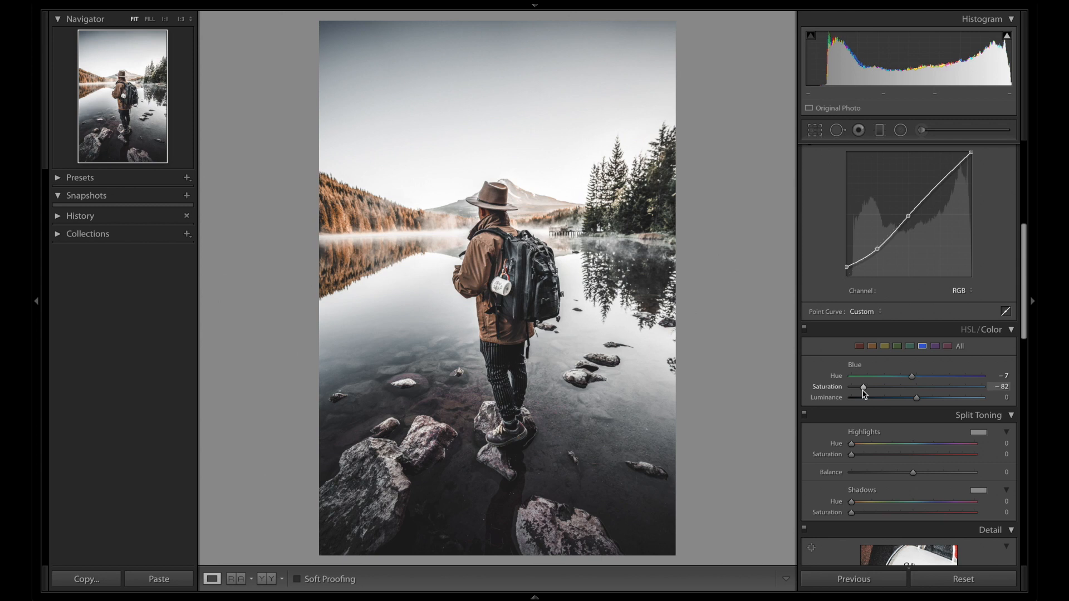
left_click_drag(917, 399, 900, 402)
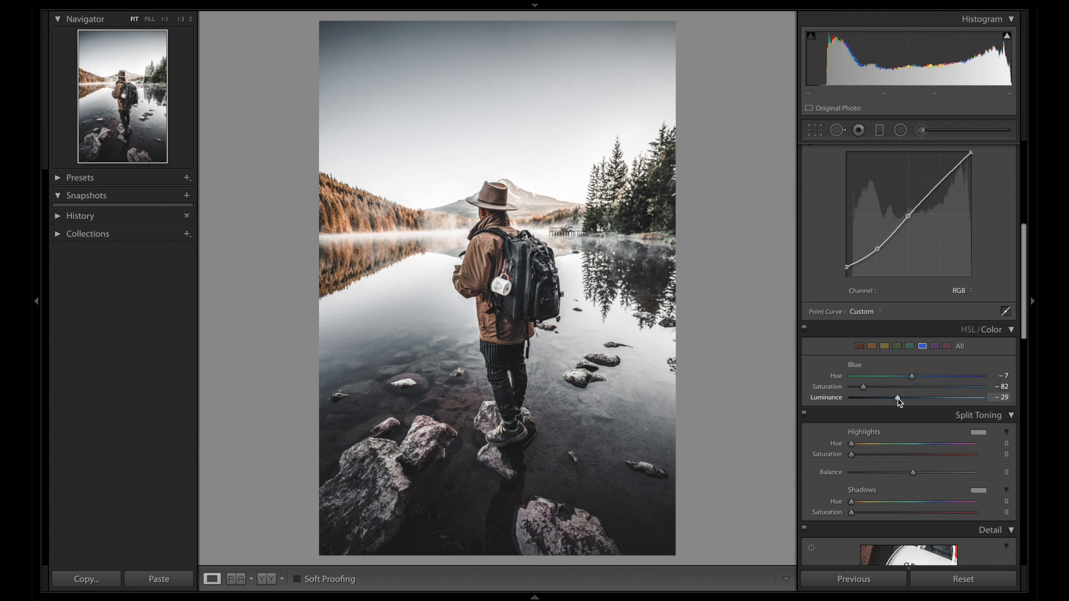
Raise the photo's sharpening amount to 100
left_click(935, 345)
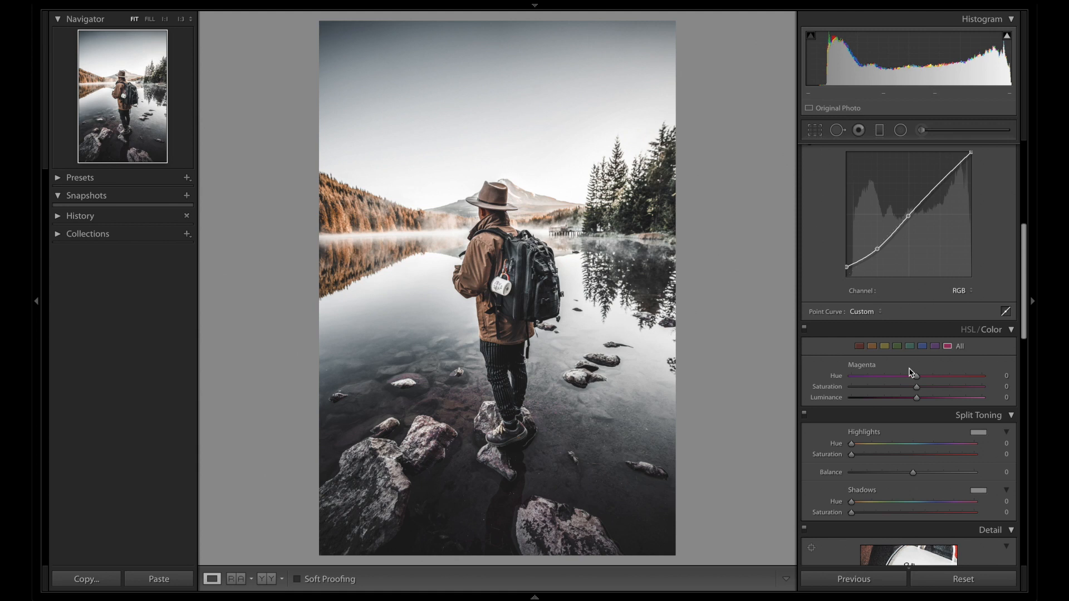
scroll(911, 373, "down", 5)
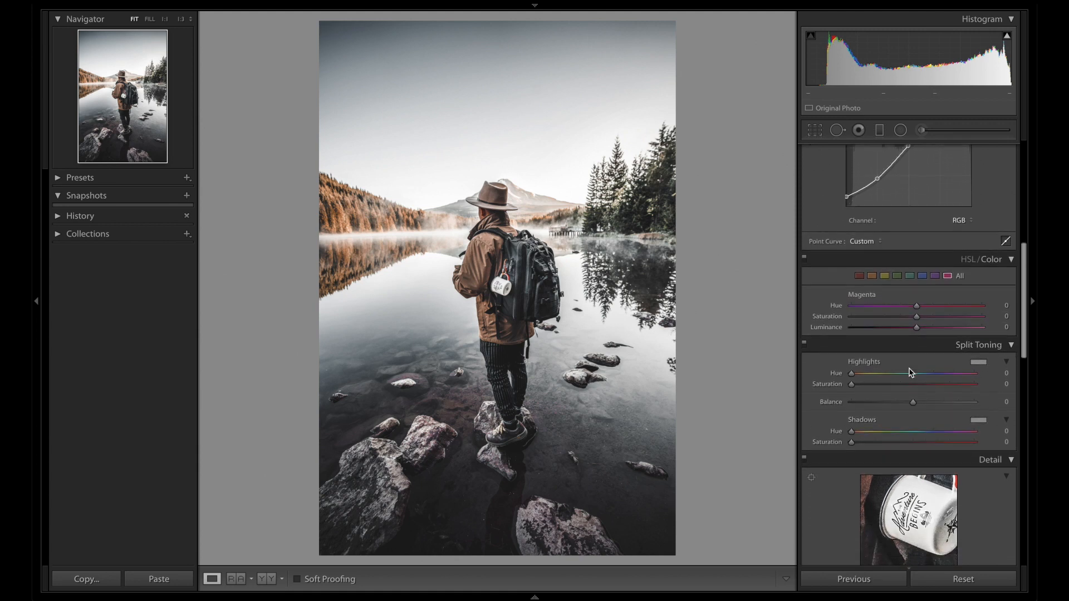
scroll(911, 373, "down", 5)
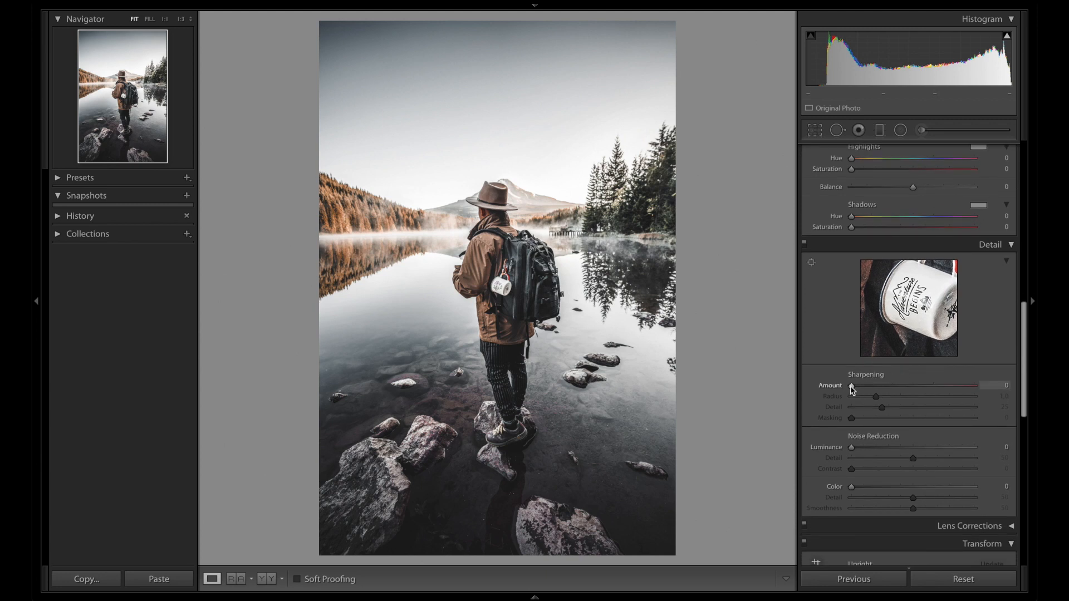
left_click_drag(850, 387, 889, 385)
left_click_drag(896, 383, 933, 382)
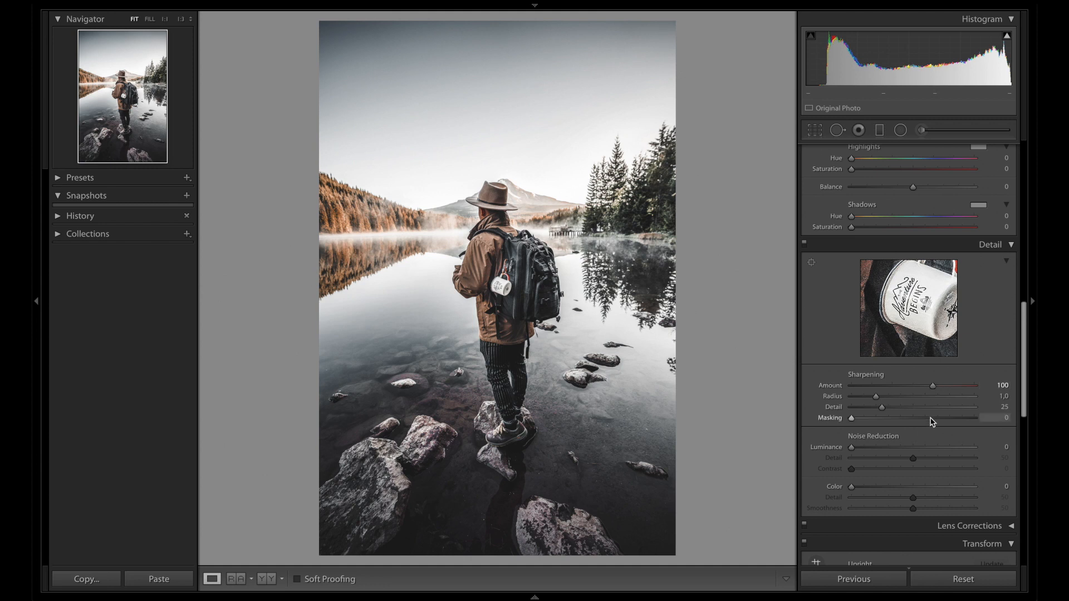
Set noise reduction to 20 for luminance and 25 for color
scroll(930, 420, "down", 1)
left_click_drag(854, 426, 877, 425)
left_click_drag(851, 466, 885, 462)
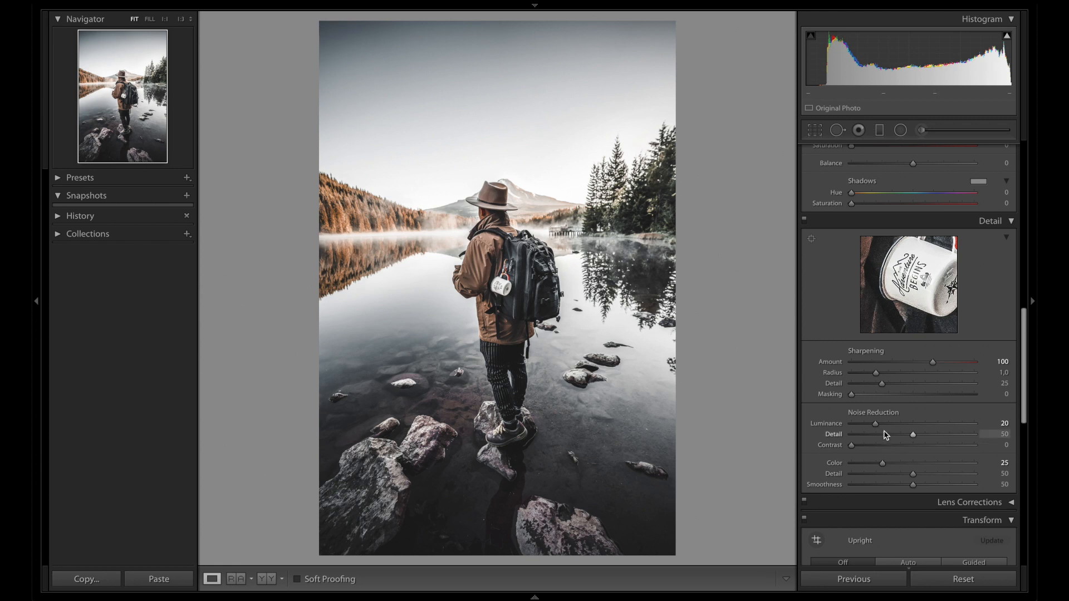
Calibrate the colors with the shadows tint at −14 and the blue primary hue at −25
scroll(886, 435, "down", 10)
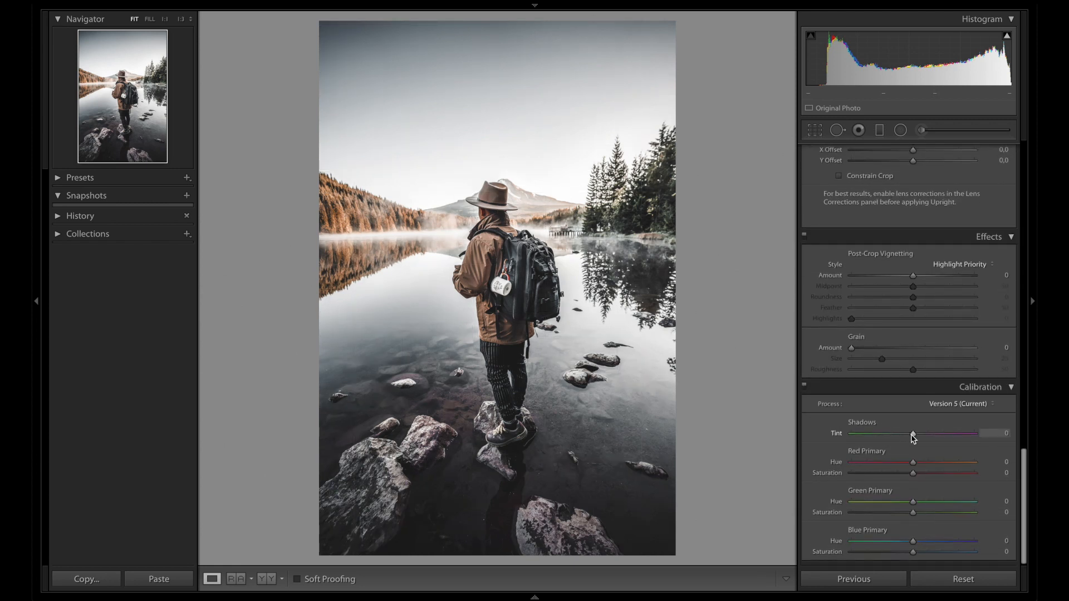
left_click_drag(913, 438, 905, 438)
left_click_drag(913, 542, 899, 542)
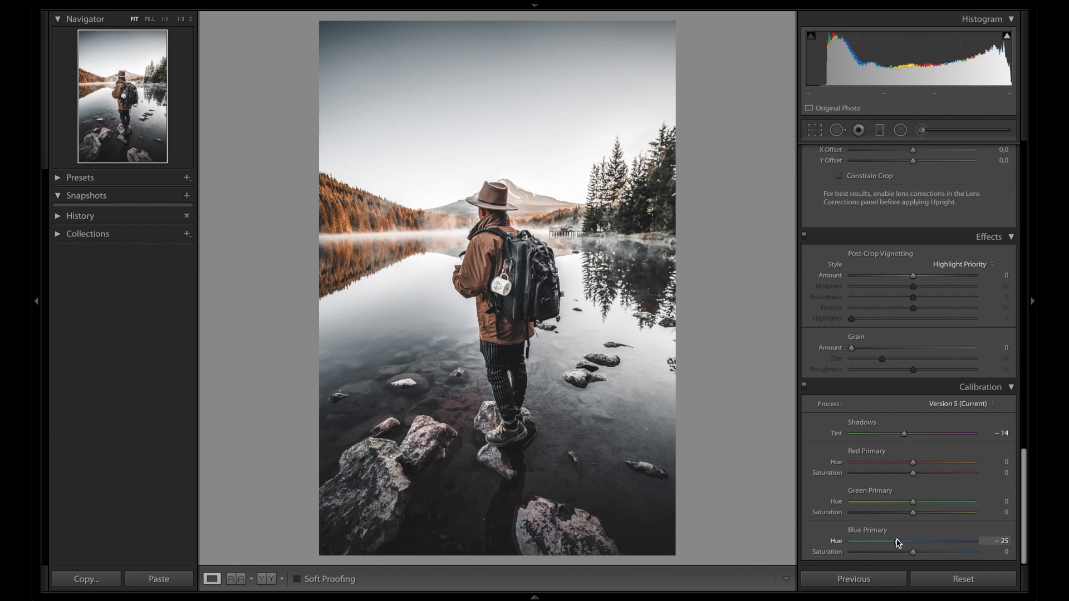
scroll(903, 499, "up", 3)
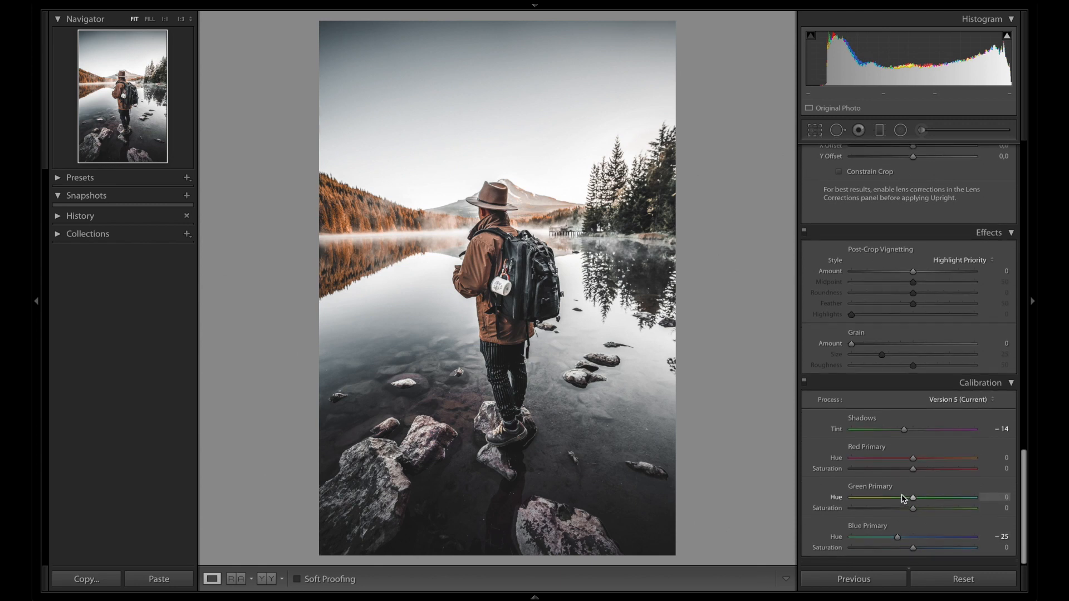
Add a dark post-crop vignette with amount −31, midpoint 4 and roundness +37
scroll(903, 498, "up", 5)
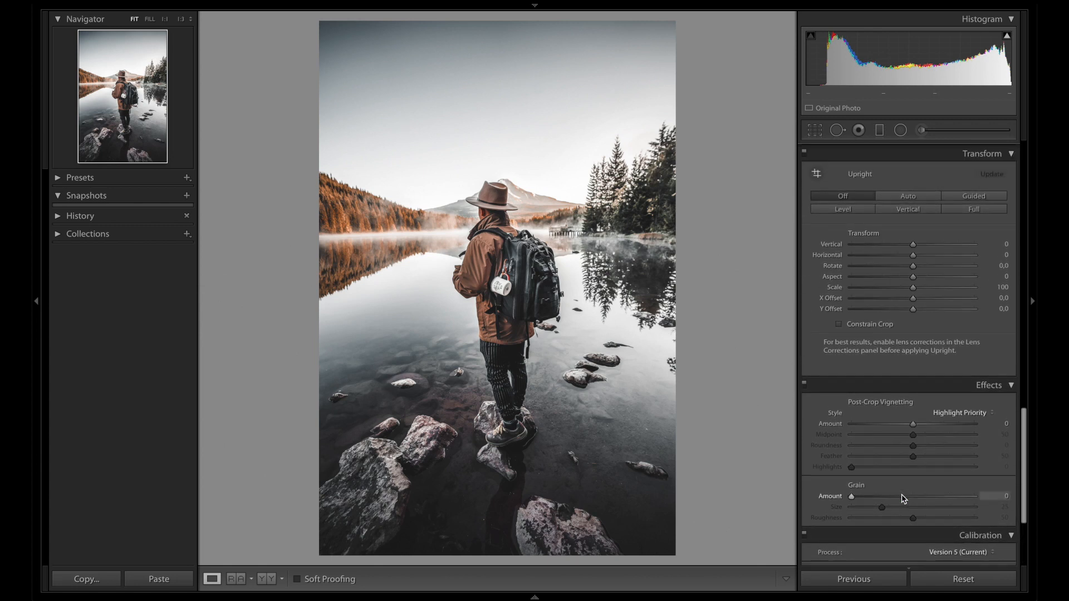
scroll(903, 498, "up", 1)
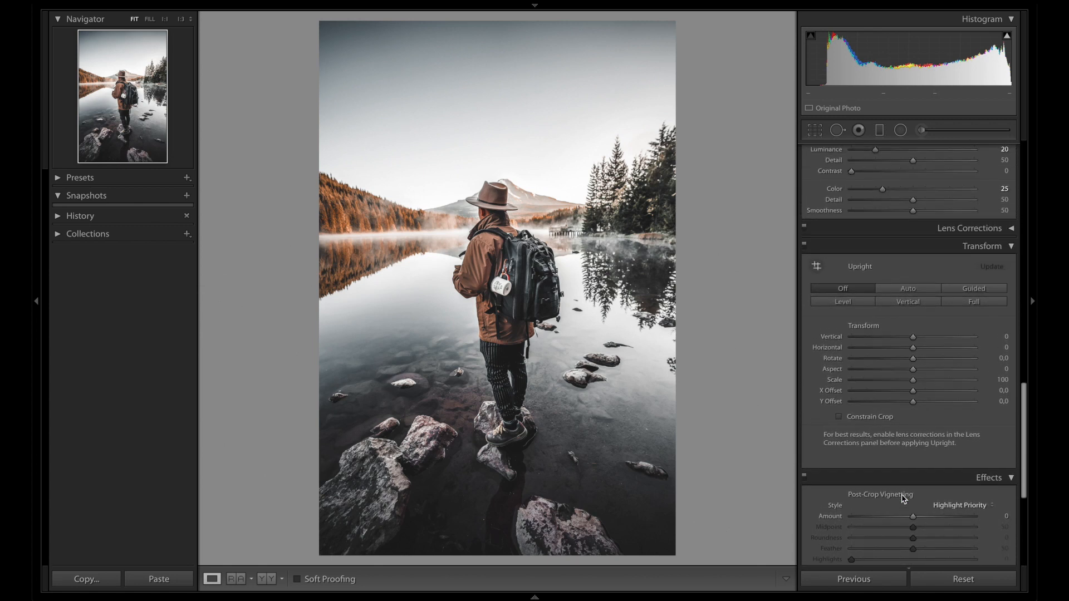
scroll(903, 498, "down", 2)
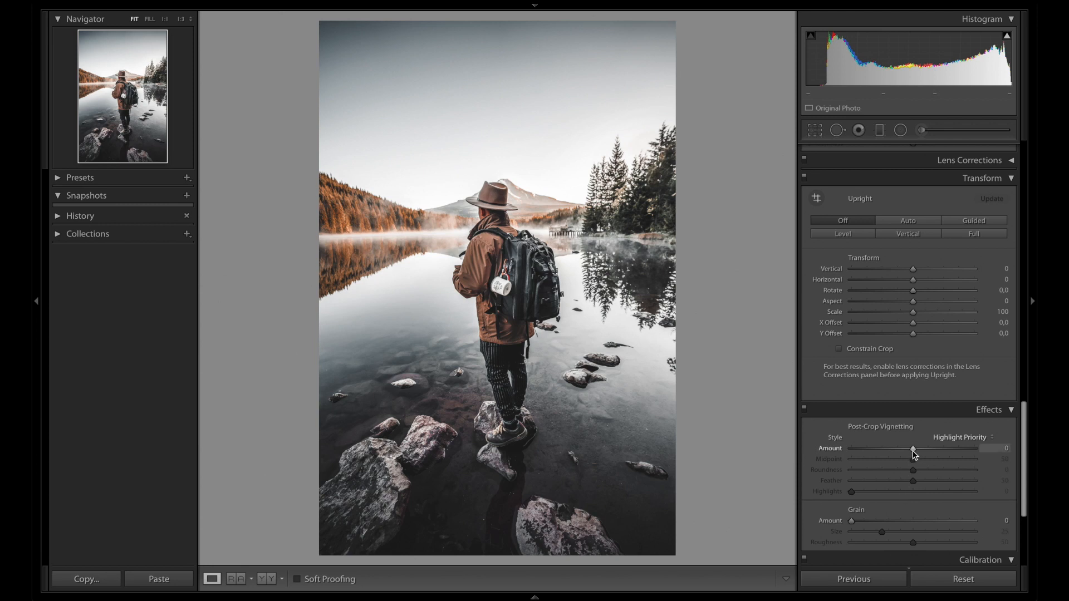
left_click_drag(914, 453, 895, 454)
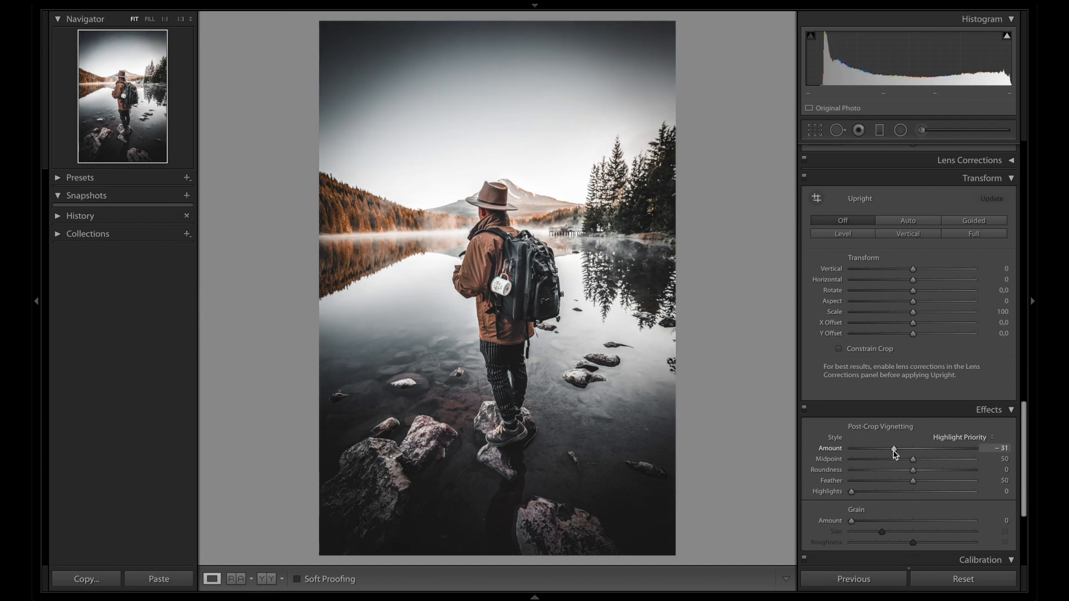
left_click_drag(914, 466, 858, 467)
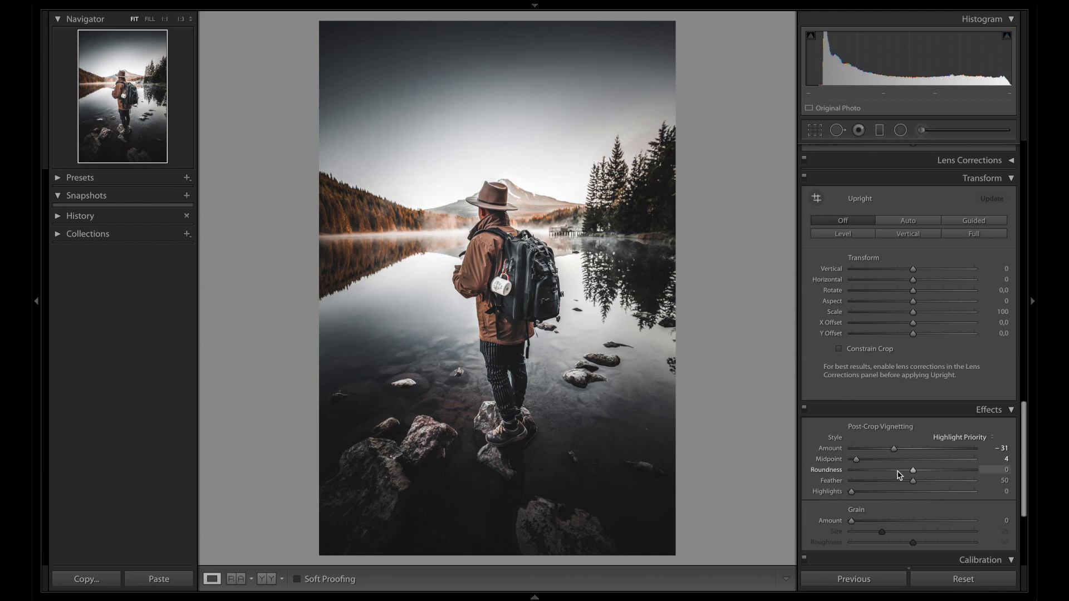
left_click_drag(913, 470, 939, 470)
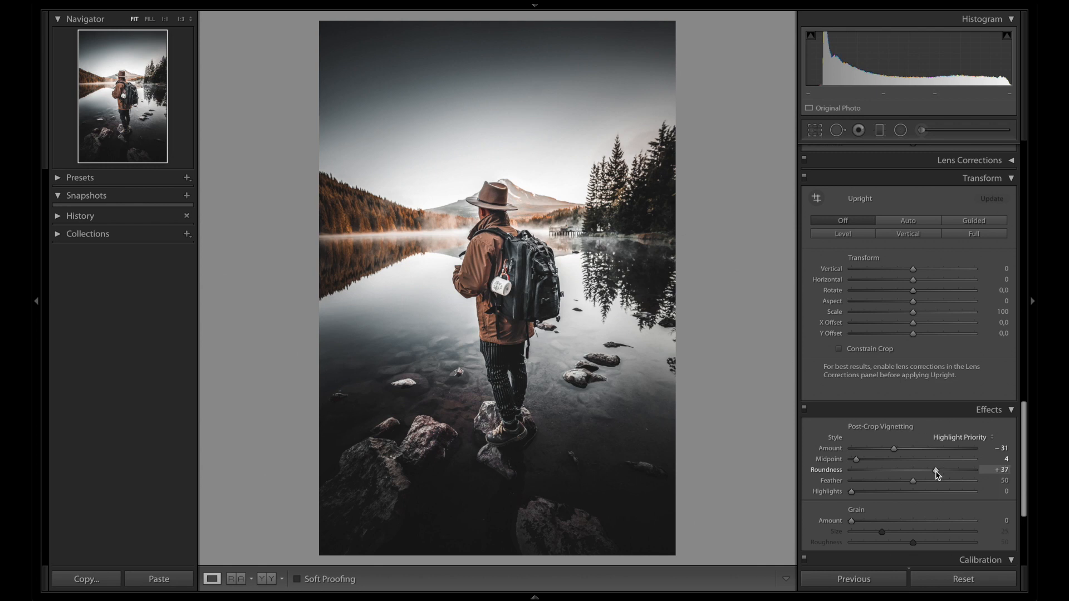
Add film grain to the photo with amount 14 and size 5
scroll(929, 491, "down", 1)
scroll(928, 491, "down", 1)
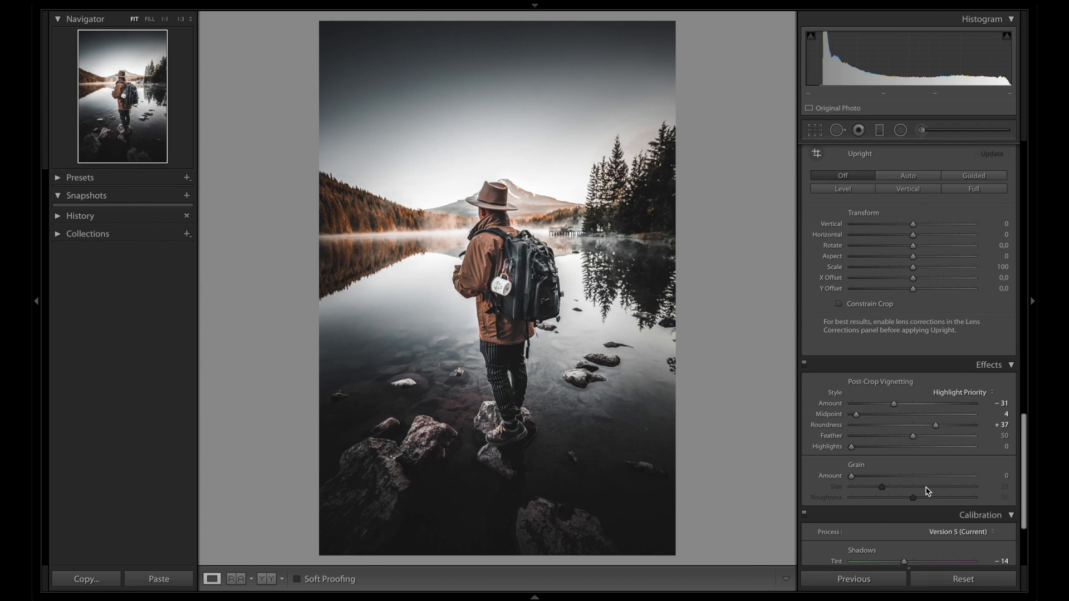
left_click_drag(852, 481, 869, 480)
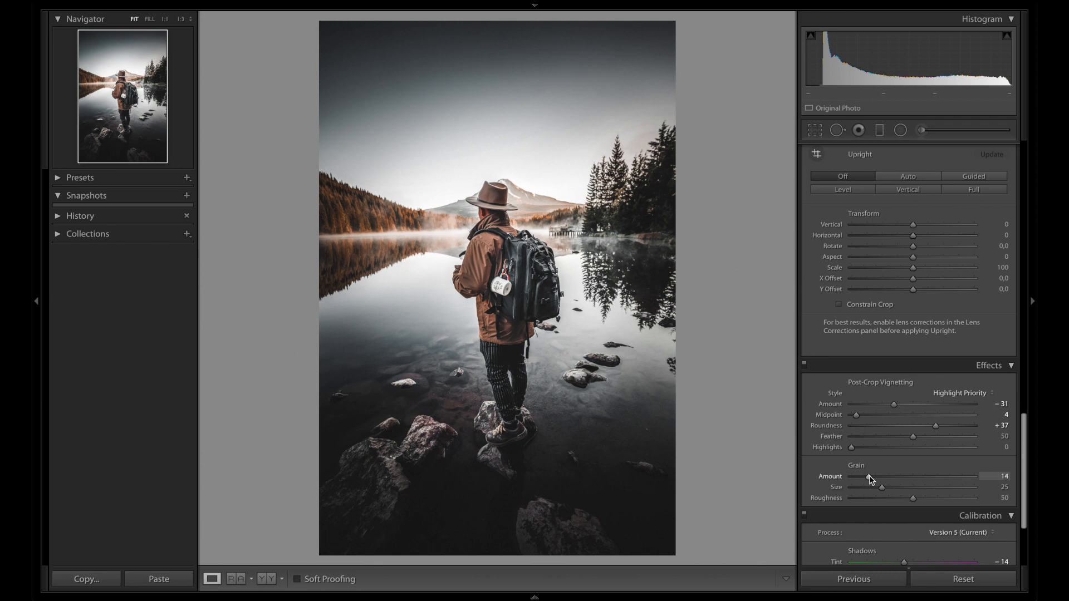
left_click_drag(883, 490, 882, 490)
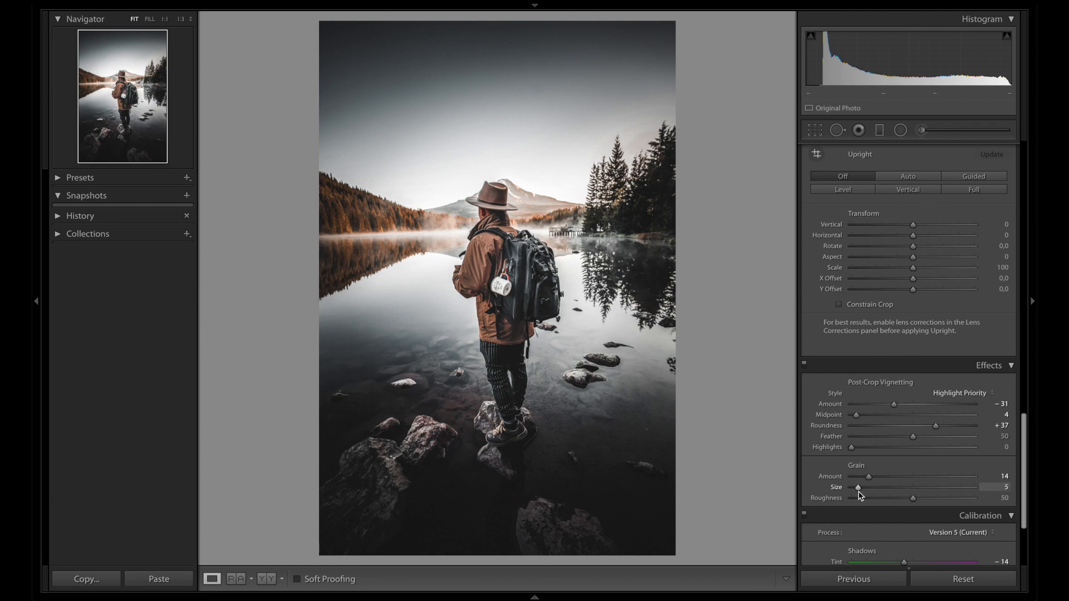
Raise the photo's clarity to +14 and its overall saturation to +2
scroll(860, 495, "up", 8)
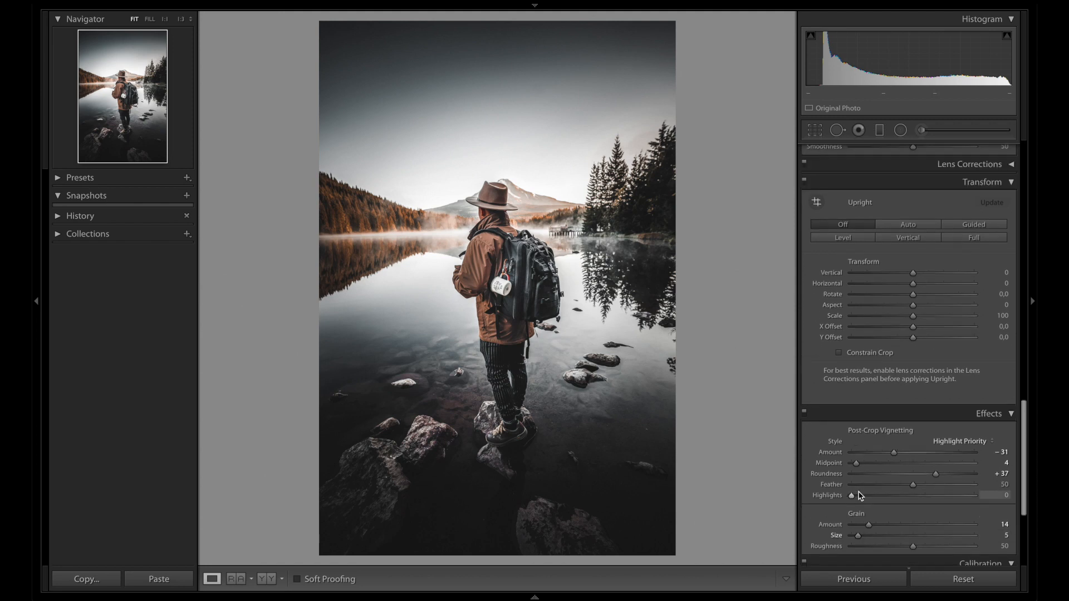
scroll(887, 358, "up", 12)
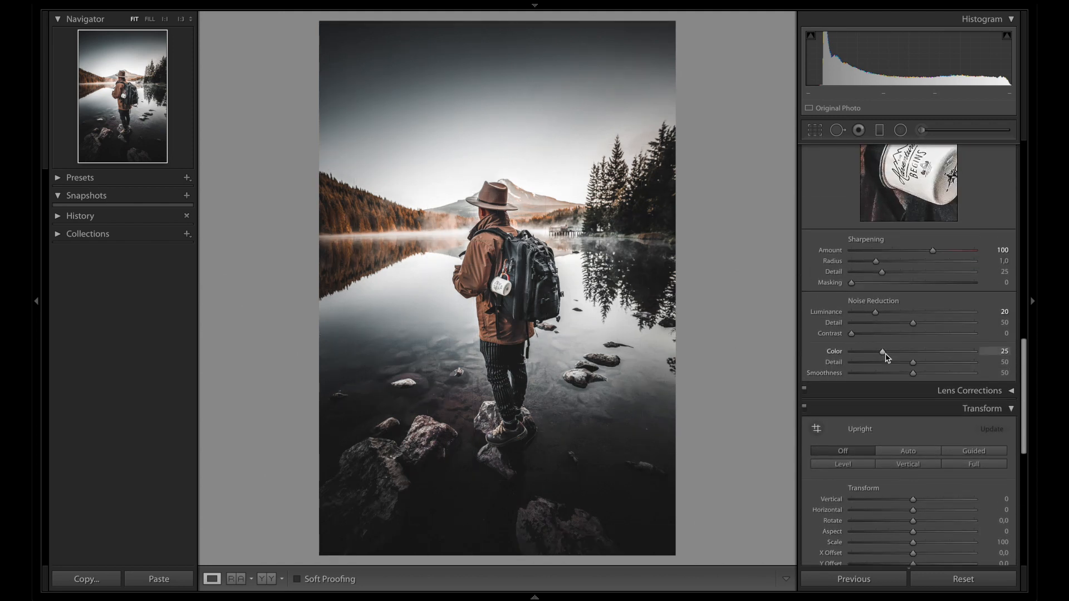
scroll(888, 358, "up", 10)
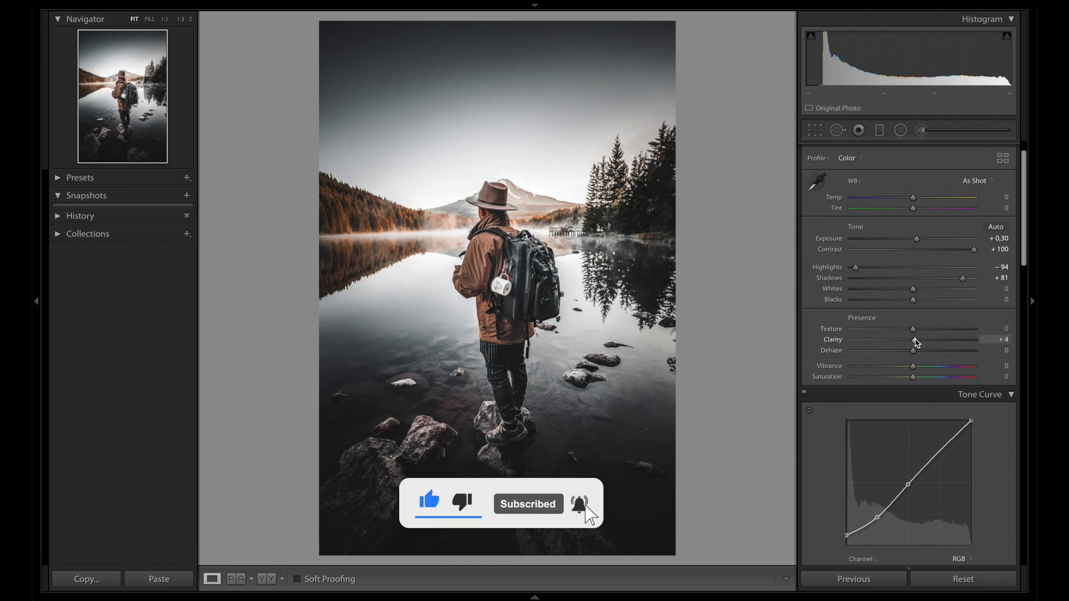
left_click_drag(918, 342, 922, 342)
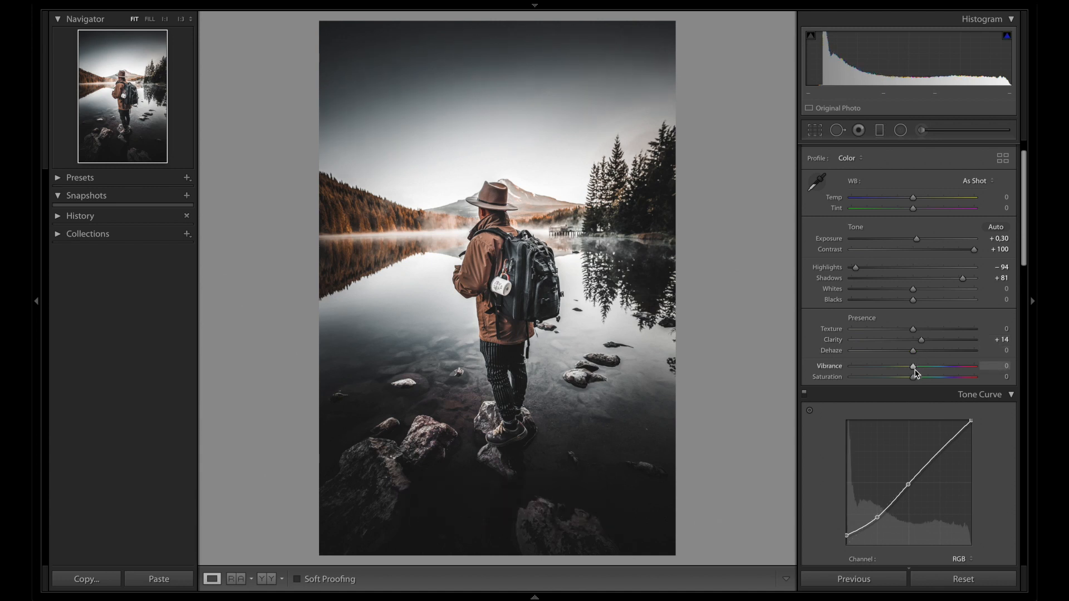
left_click_drag(915, 382, 918, 382)
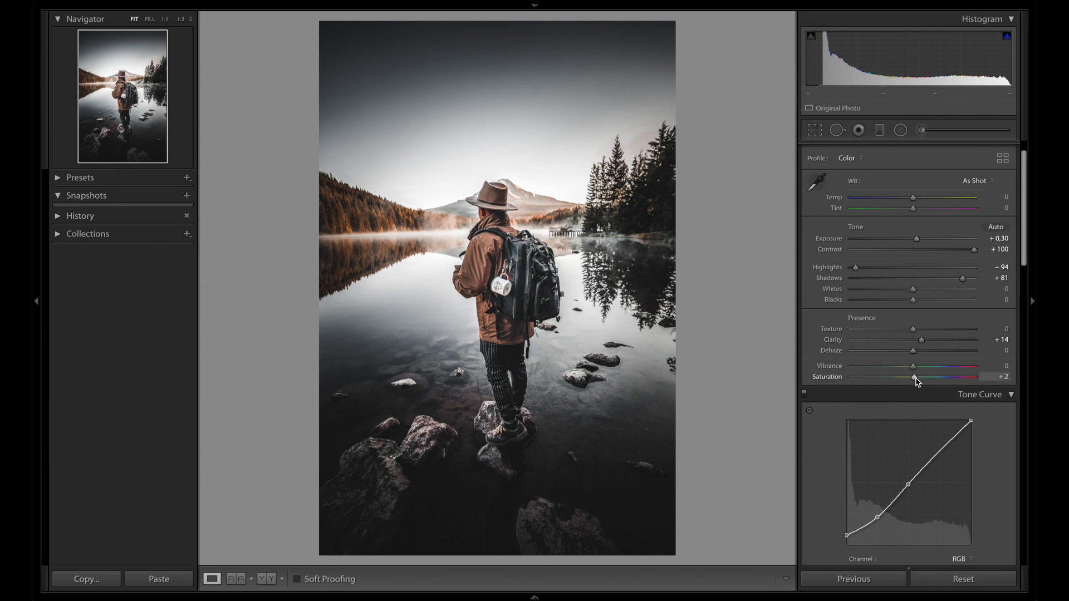
Compare the original and edited photo side by side and in a split view, then return to the single-photo view
scroll(910, 298, "up", 2)
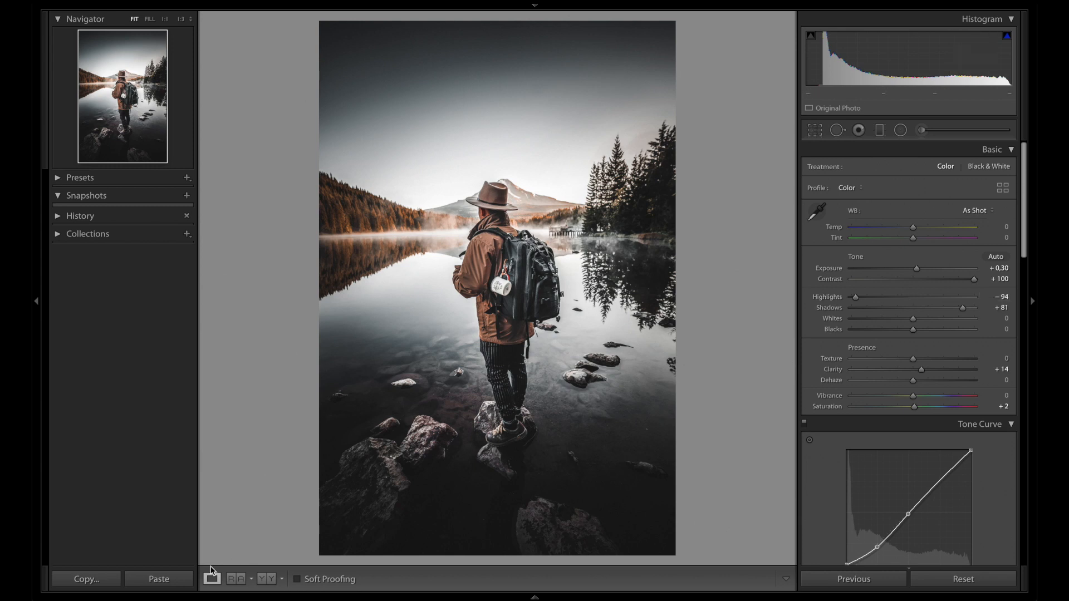
left_click(268, 579)
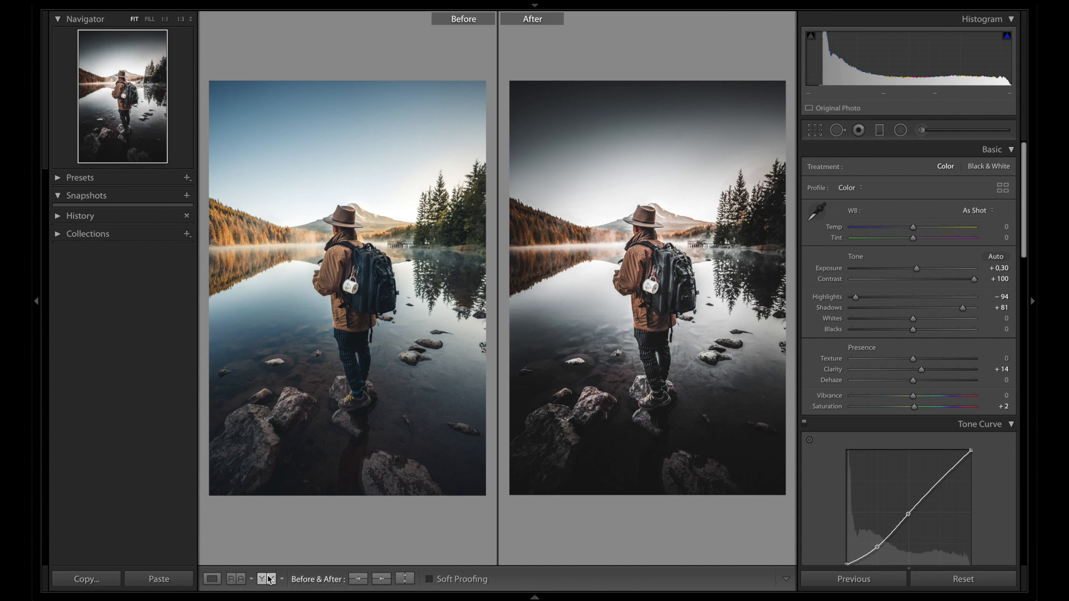
left_click(268, 579)
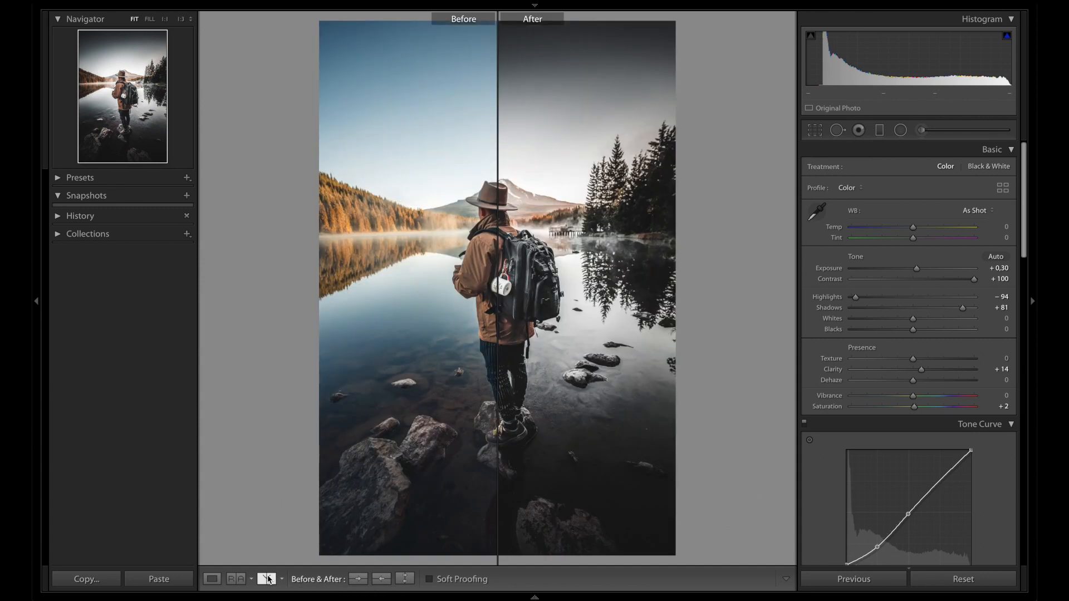
left_click(212, 579)
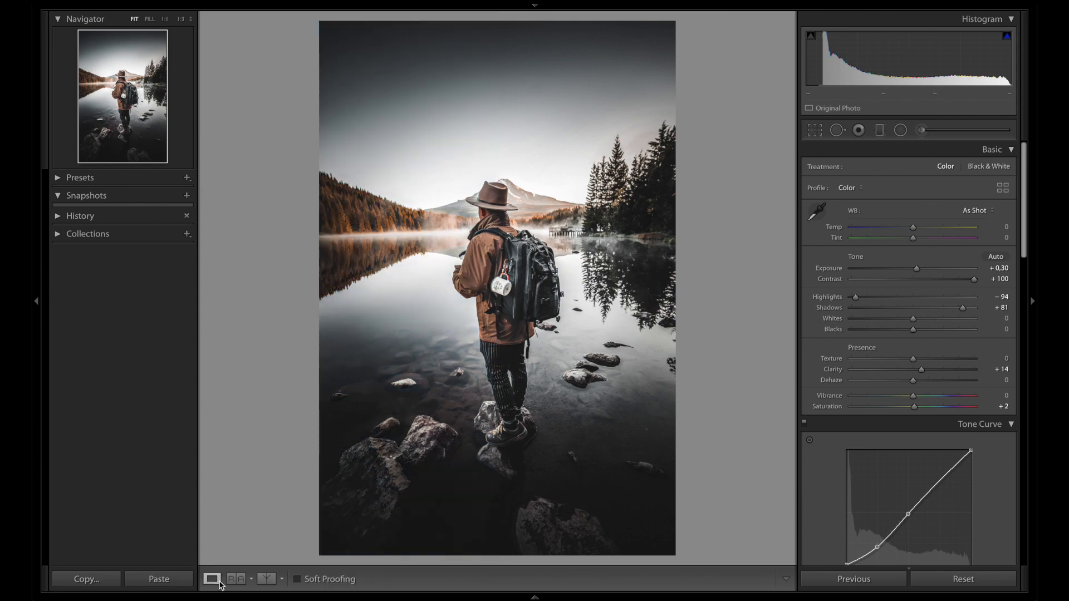